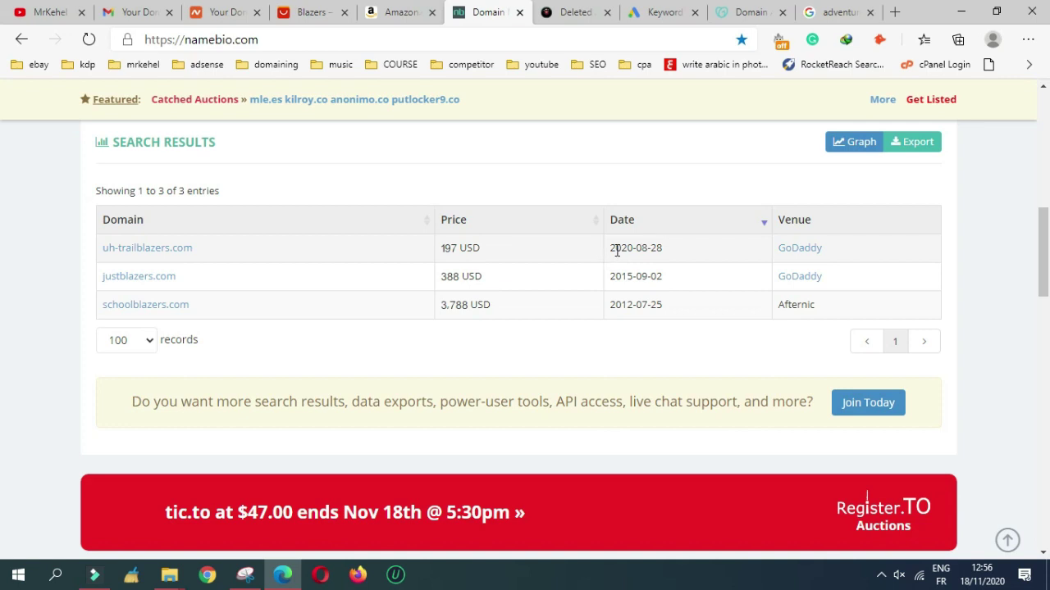
Switch to AliExpress and open the Chargers category of mobile phone accessories under Phones & Telecommunications
double_click(616, 247)
left_click(628, 245)
left_click(312, 12)
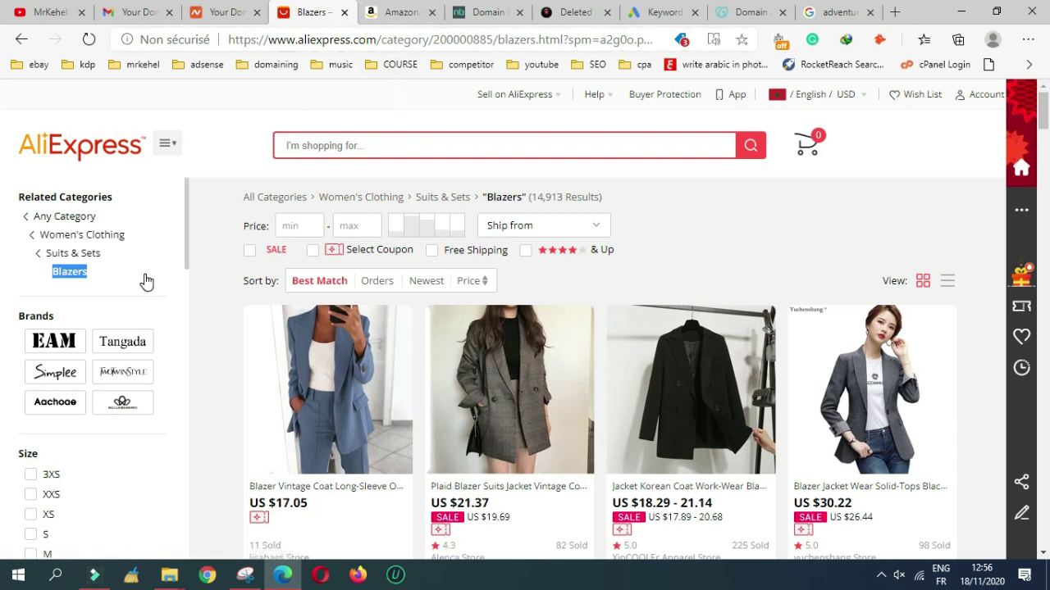
left_click(21, 38)
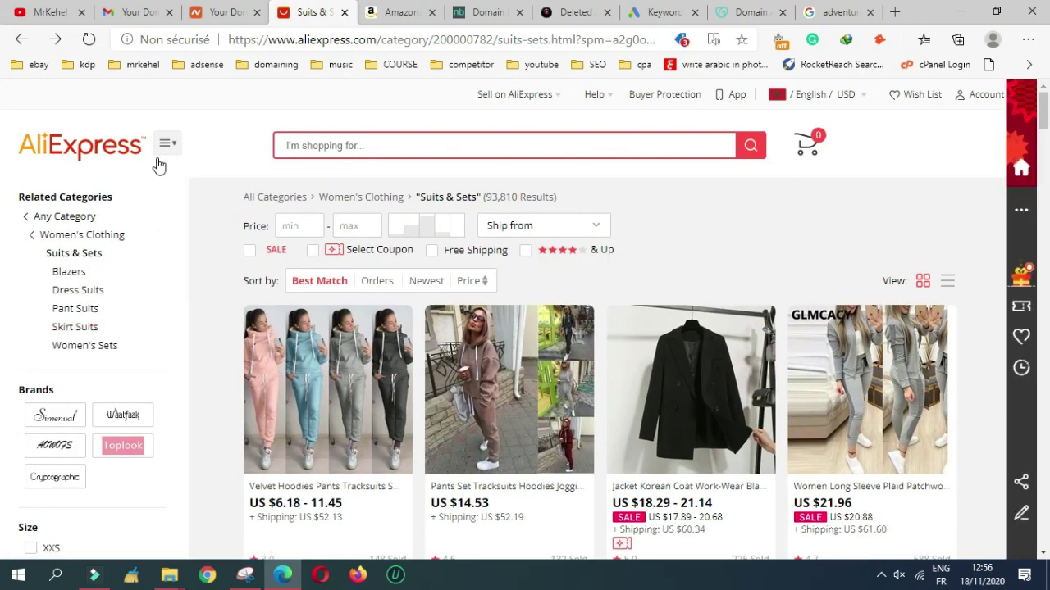
mouse_move(171, 149)
mouse_move(85, 239)
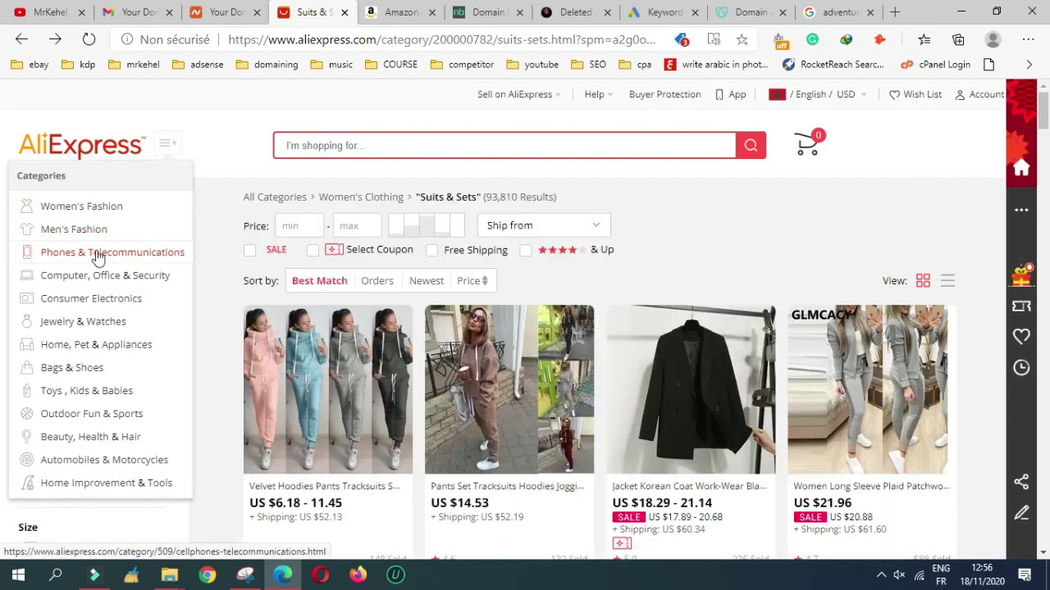
mouse_move(103, 261)
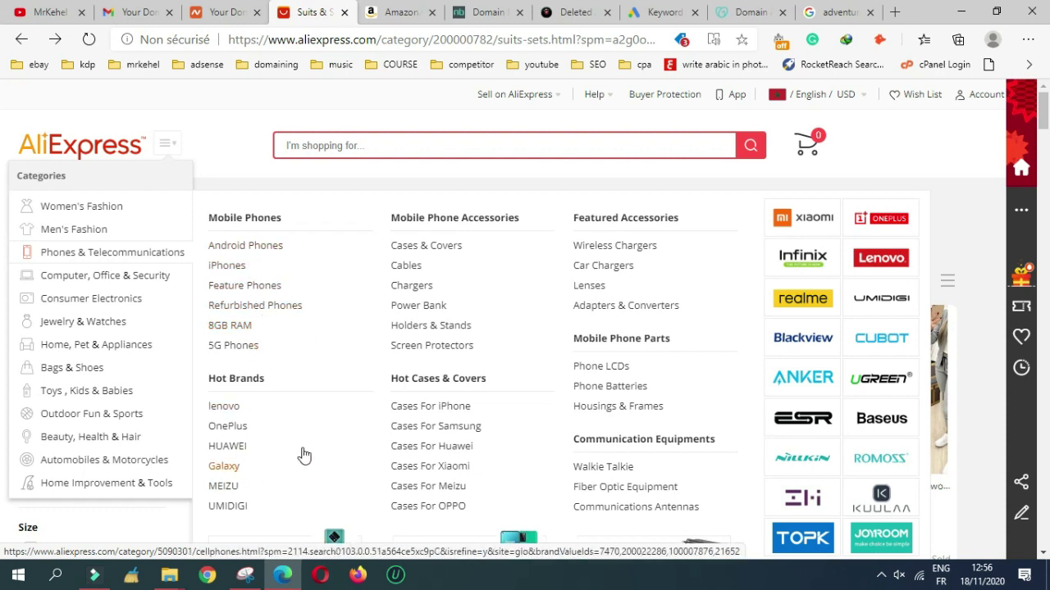
left_click(402, 293)
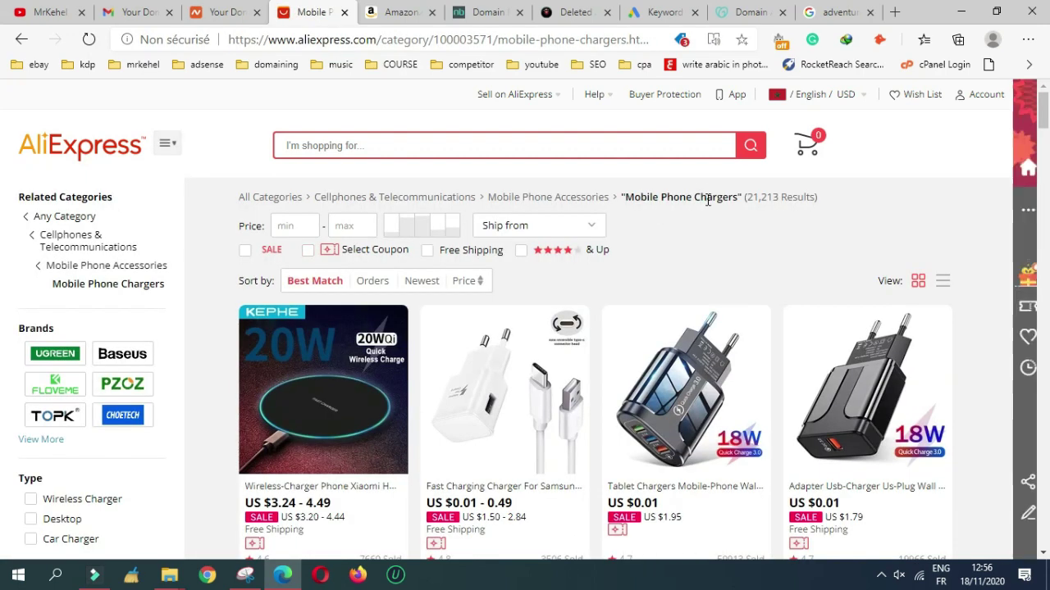
Copy the word "Chargers" from the Mobile Phone Chargers category heading
left_click_drag(695, 197, 732, 197)
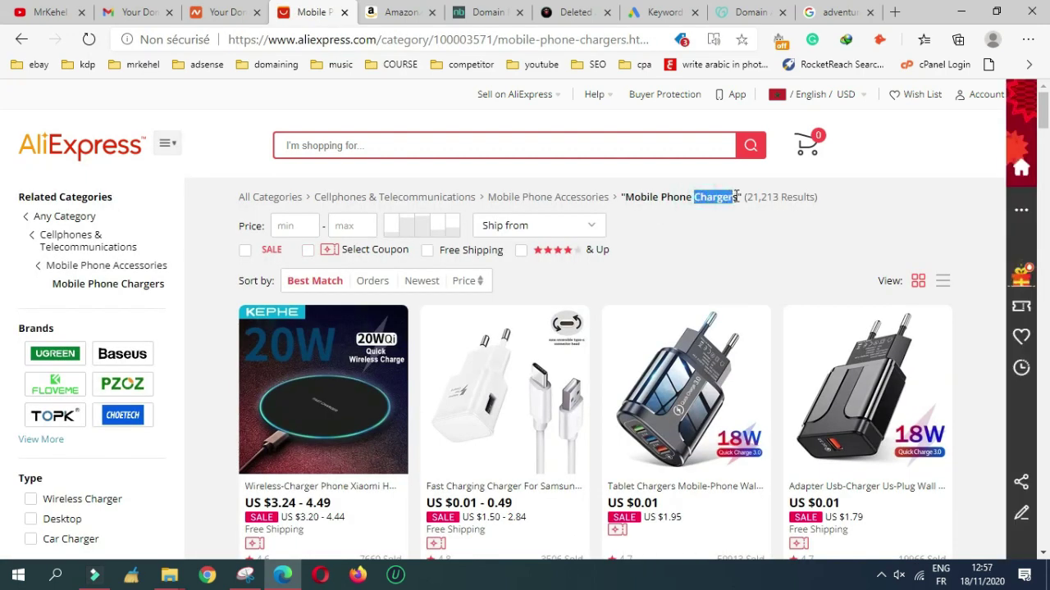
left_click(737, 196)
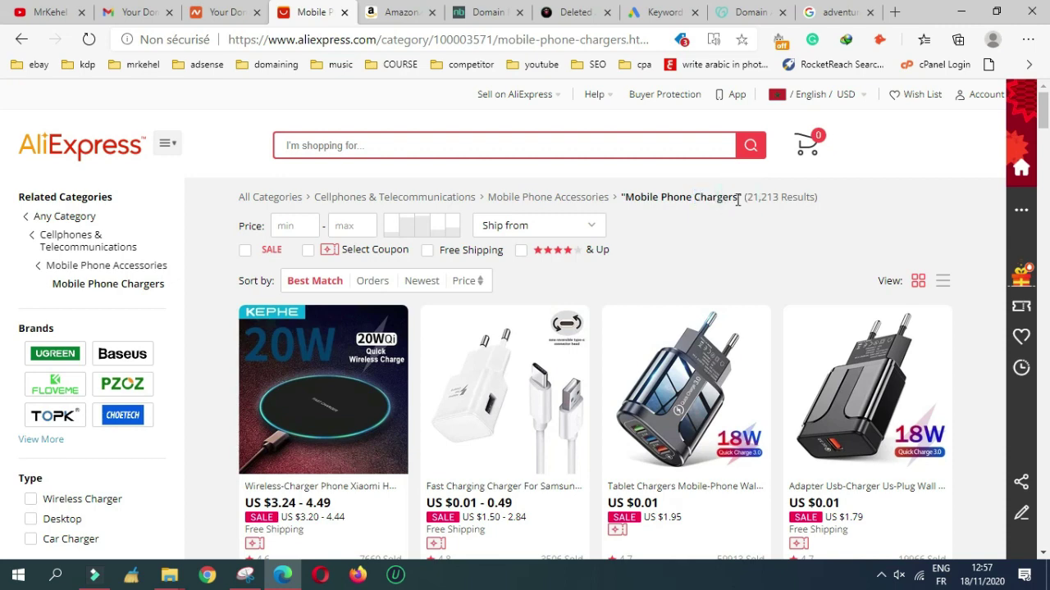
left_click_drag(736, 197, 693, 197)
right_click(696, 198)
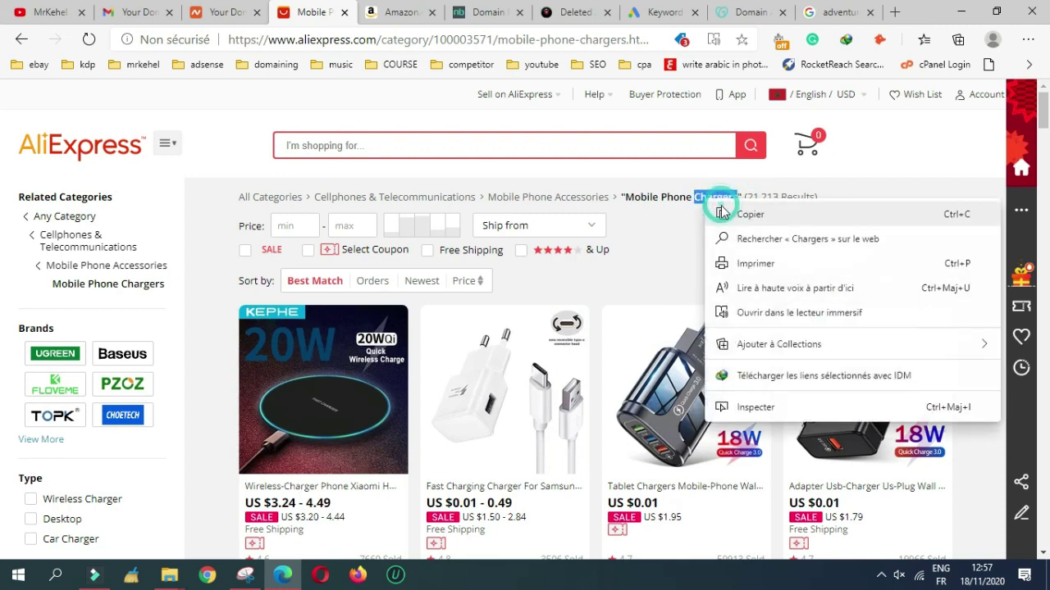
left_click(717, 211)
On NameBio, replace the search keyword with Chargers, run the domain sales search and check the most recent sale's price
left_click(484, 11)
scroll(189, 317, "up", 7)
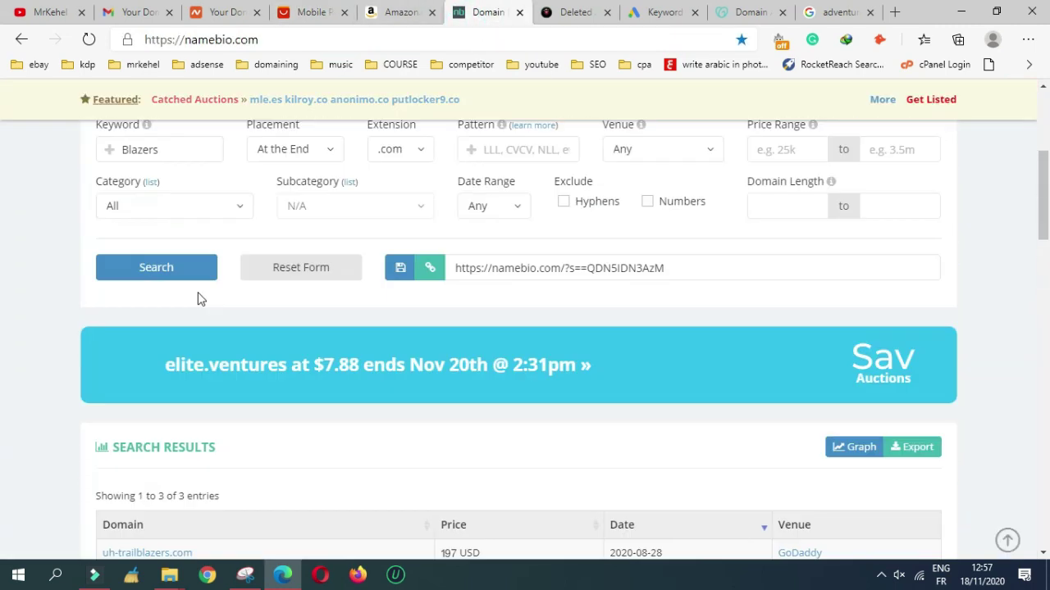
double_click(141, 421)
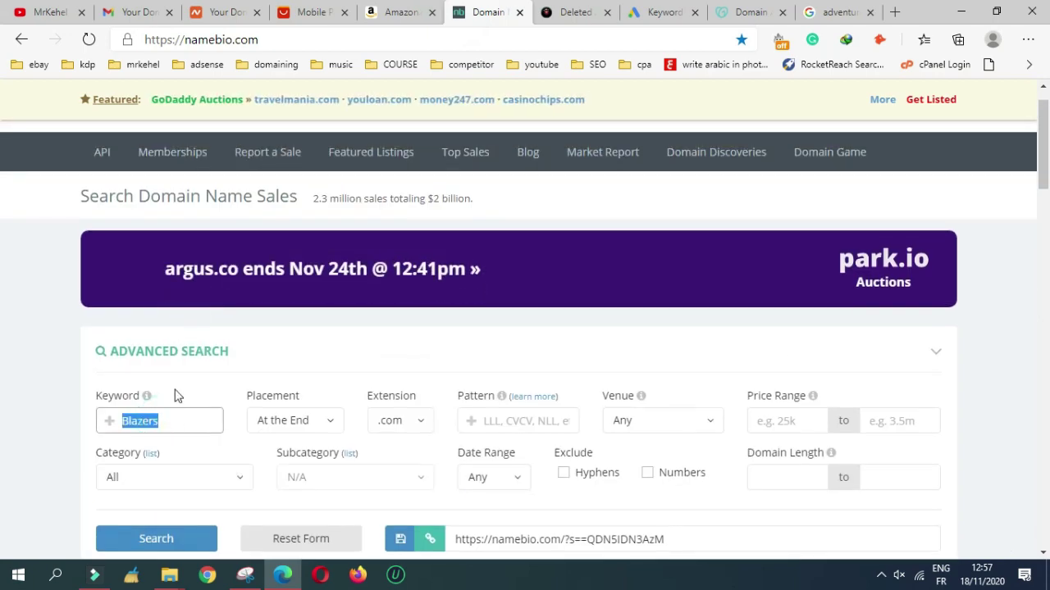
right_click(160, 418)
left_click(246, 145)
scroll(235, 208, "down", 3)
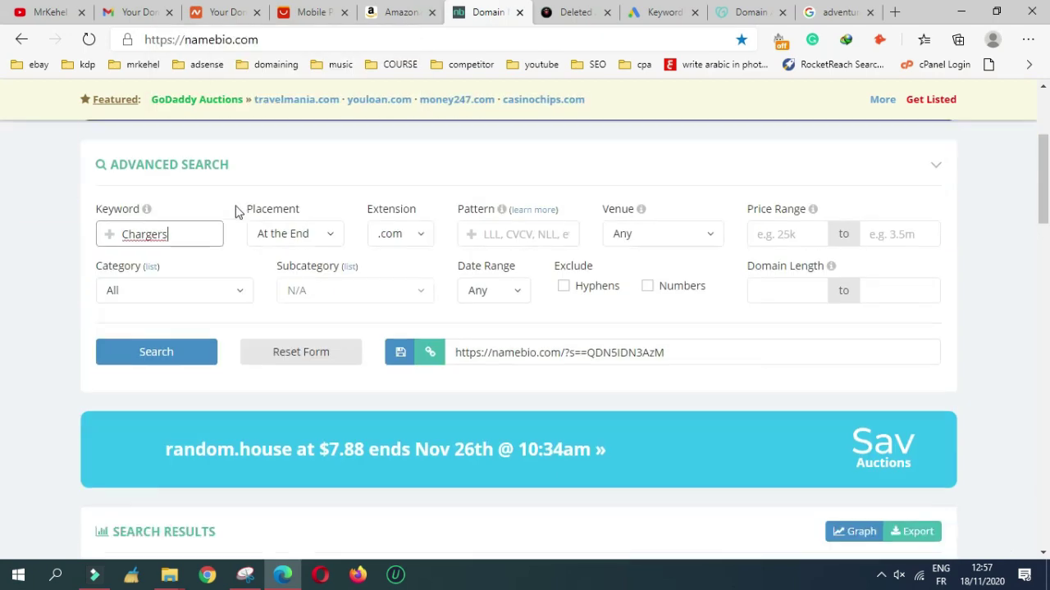
left_click(187, 331)
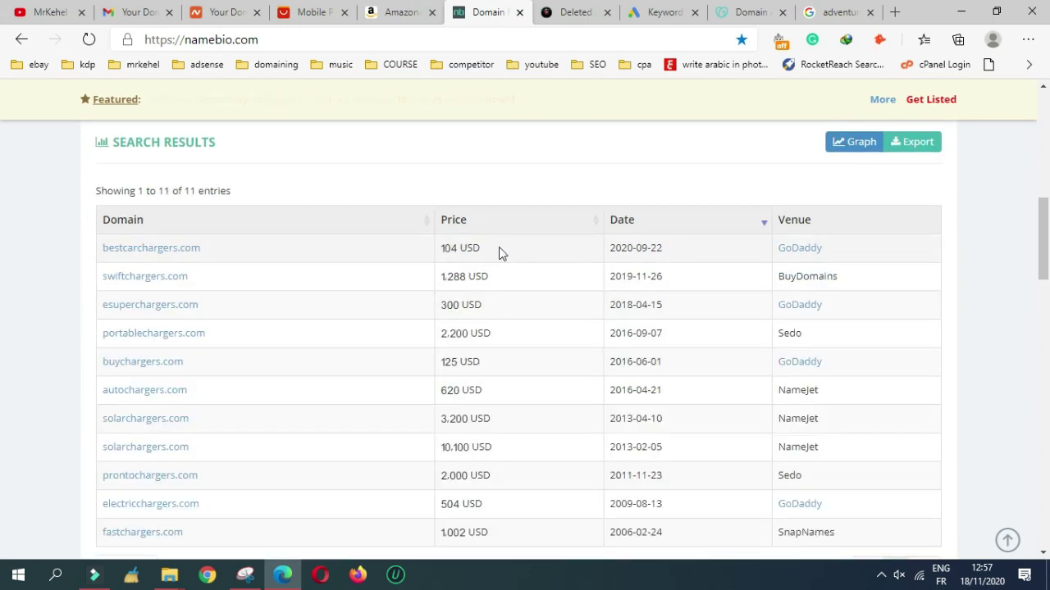
left_click_drag(468, 246, 506, 251)
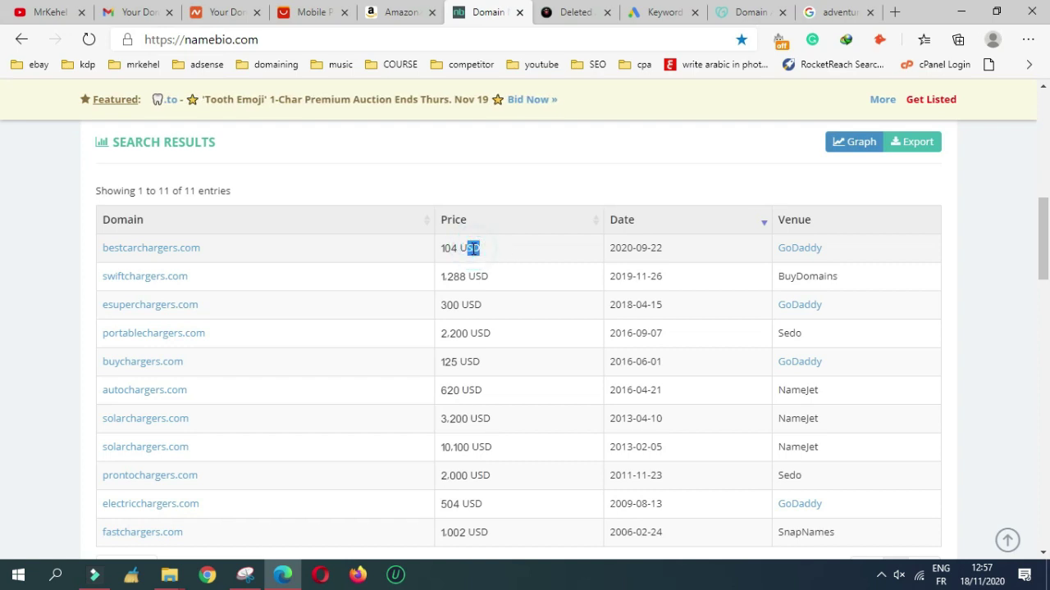
left_click(472, 245)
Switch to Amazon, set the search department to Luggage and run the search without a keyword
left_click(304, 13)
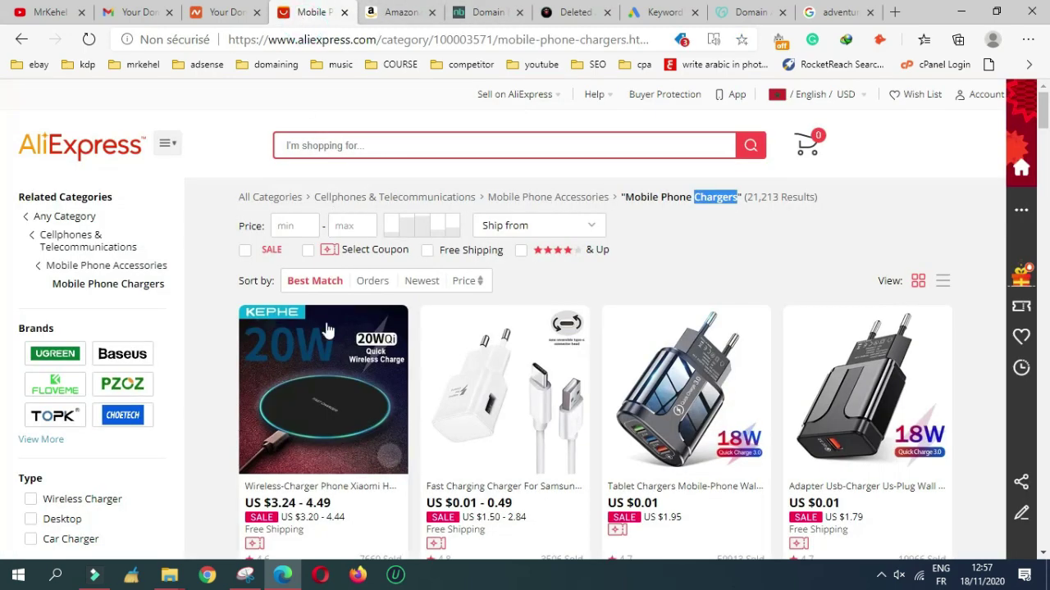
scroll(327, 330, "down", 5)
left_click(413, 8)
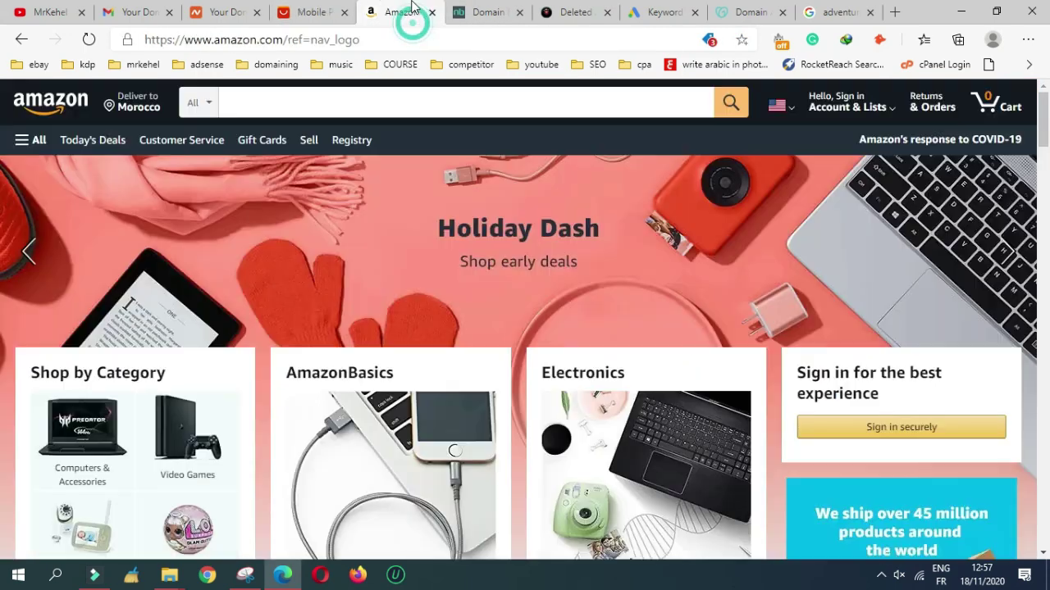
left_click(199, 103)
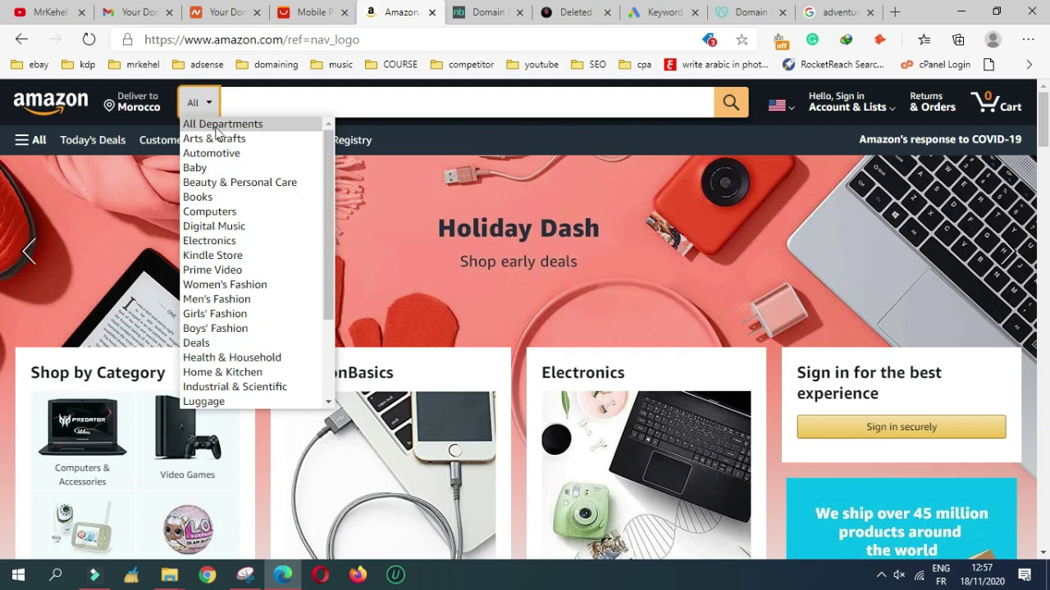
left_click(205, 168)
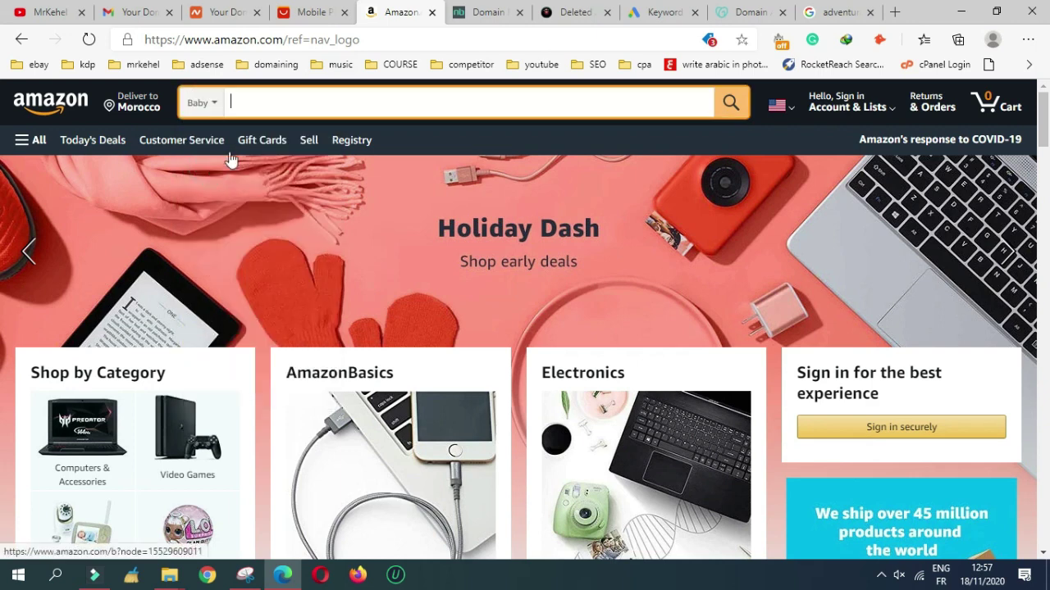
left_click(218, 107)
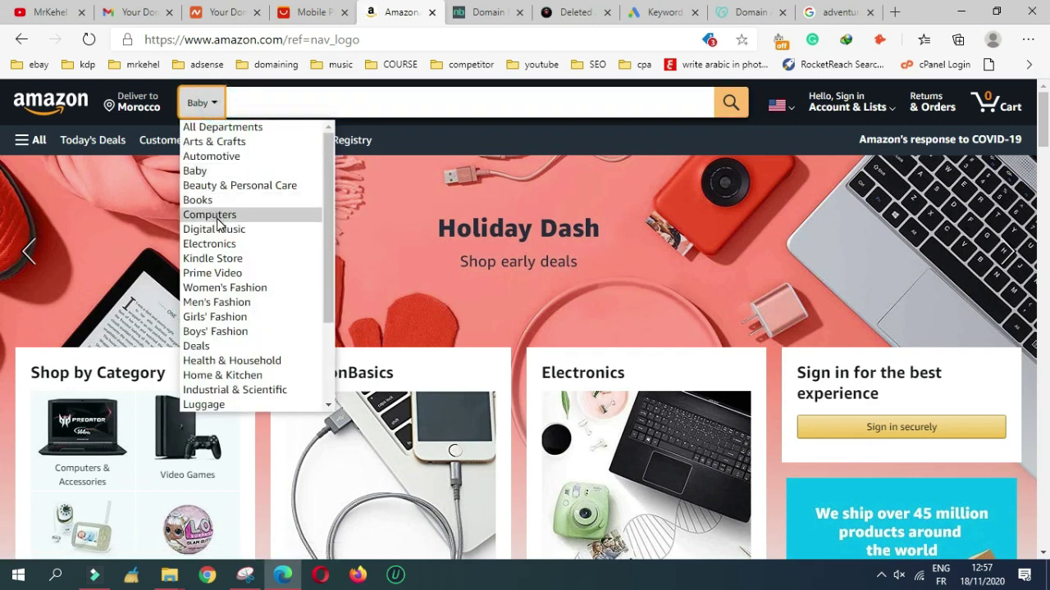
scroll(237, 263, "down", 1)
scroll(240, 275, "down", 1)
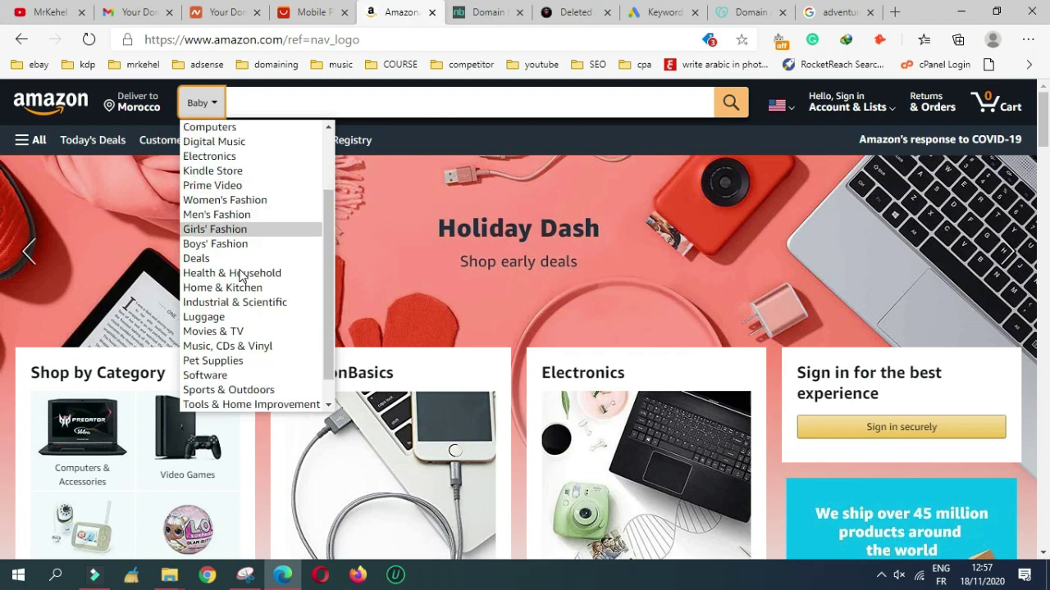
left_click(233, 316)
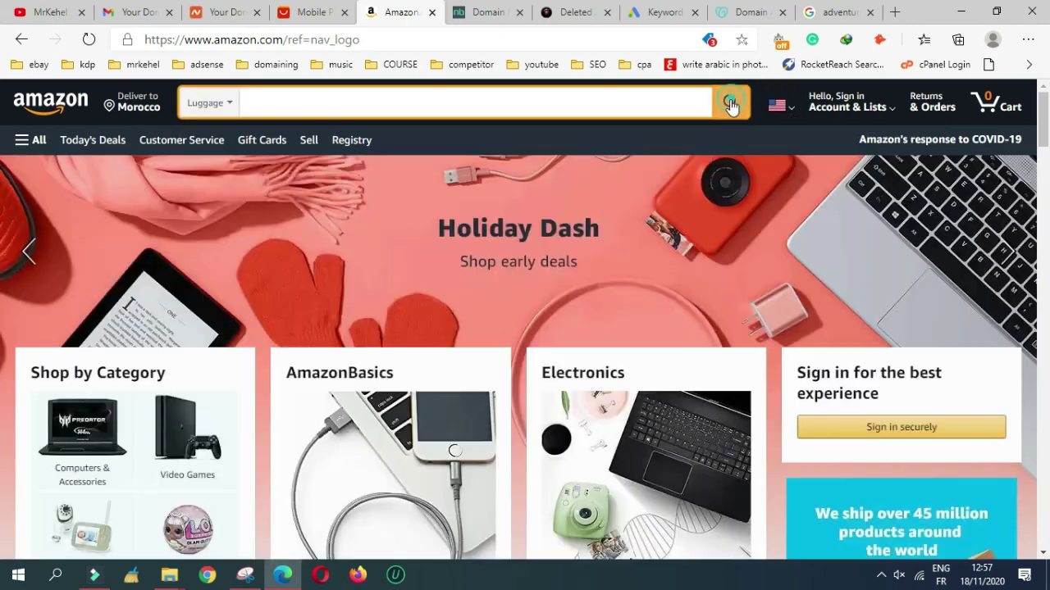
left_click(730, 104)
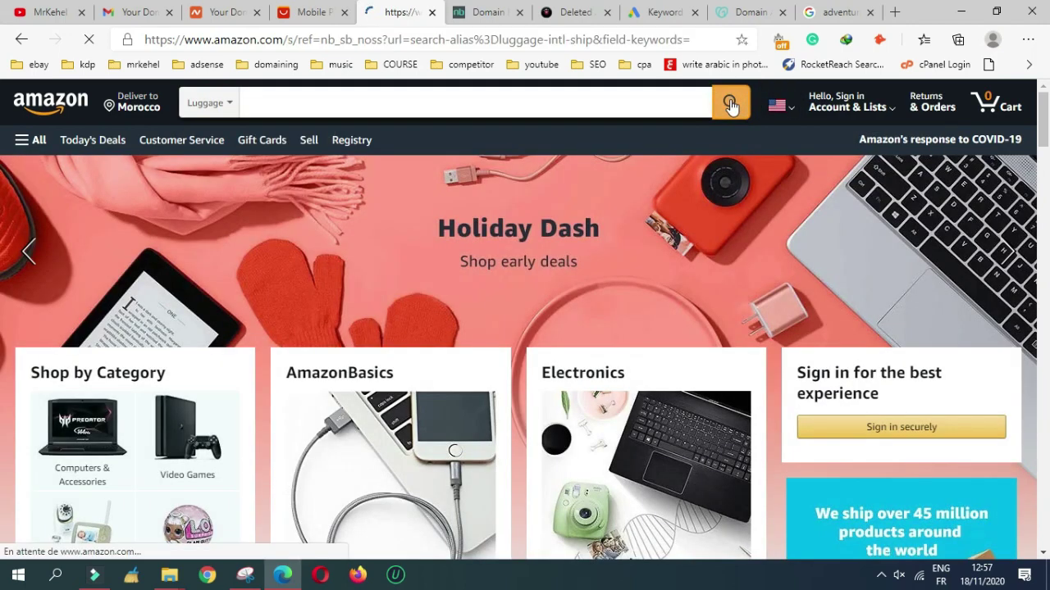
Open the Luggage Sets category and copy the word "Luggage" from the department list
scroll(233, 328, "down", 5)
left_click(252, 309)
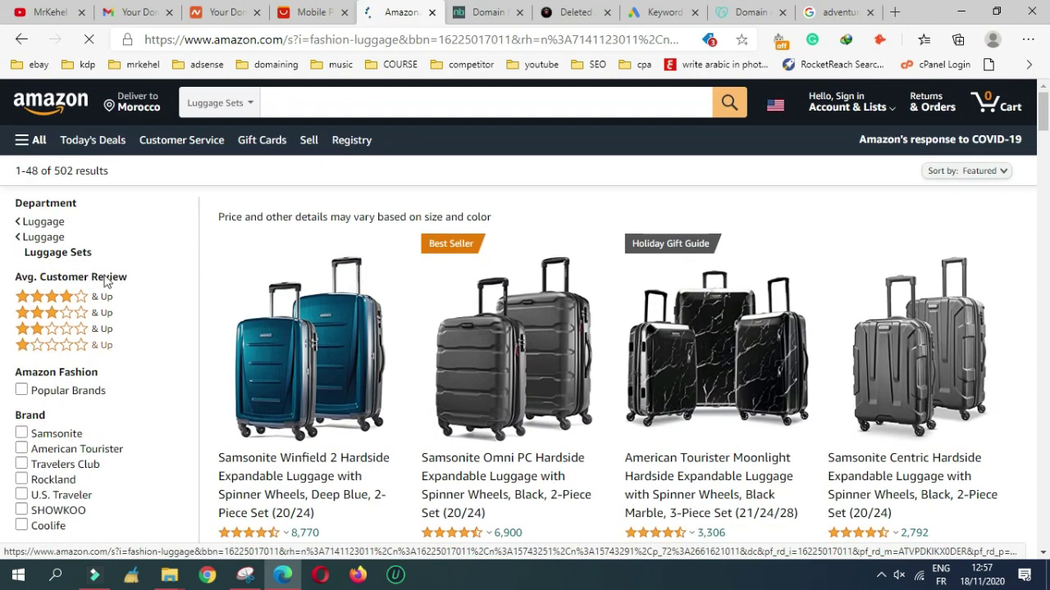
left_click_drag(72, 244, 24, 240)
key("ctrl+c")
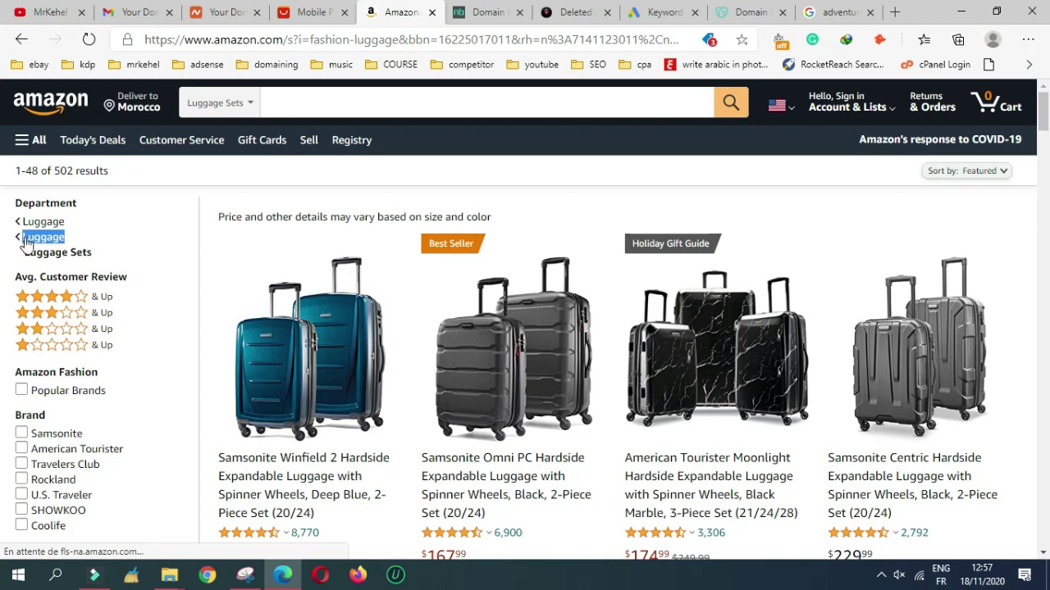
right_click(25, 241)
left_click(94, 351)
On NameBio, replace the search keyword with Luggages and search the sales of .com domains ending in it
key("ctrl+Tab")
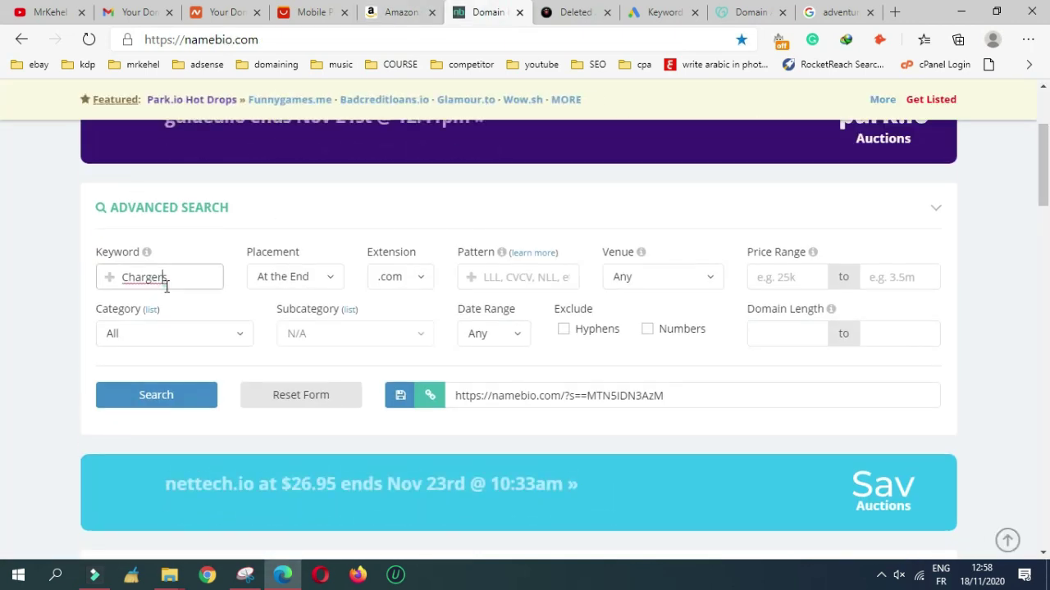
double_click(167, 283)
right_click(166, 282)
left_click(218, 426)
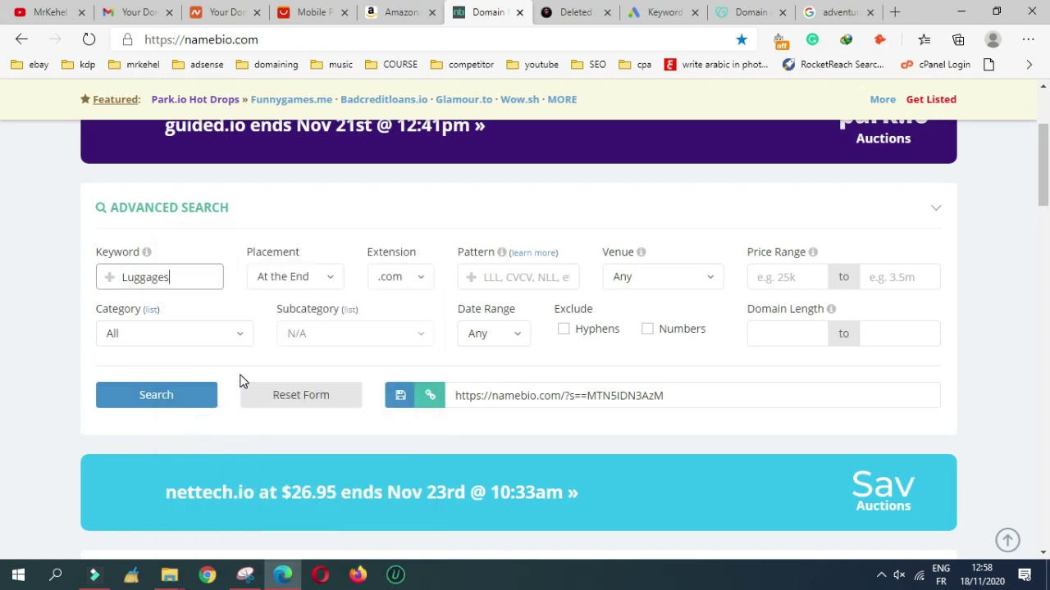
left_click(184, 389)
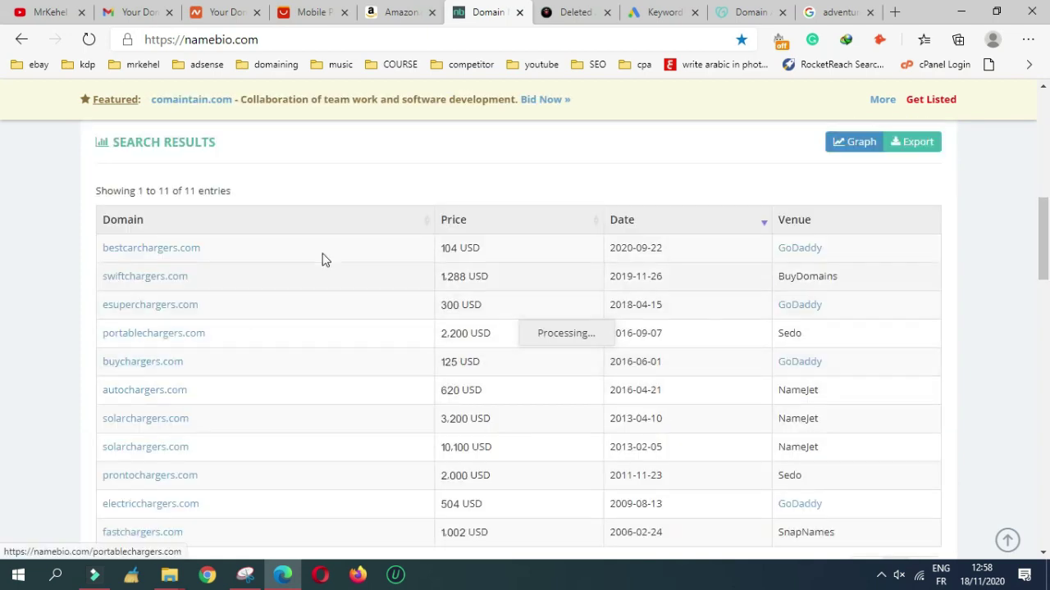
scroll(457, 218, "up", 5)
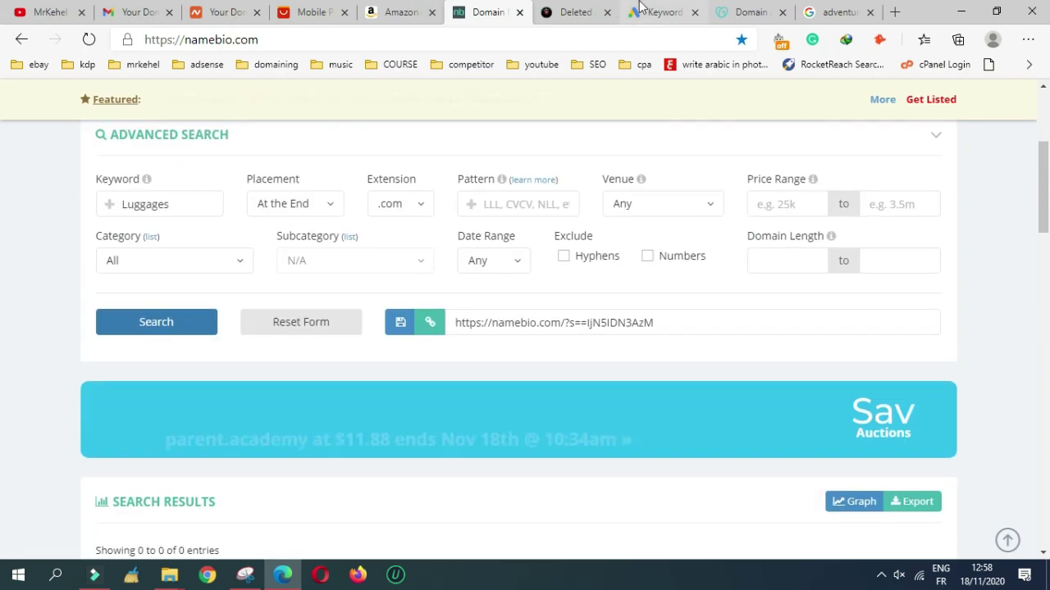
Return to Amazon, browse the luggage set listings and go back to the previous page
left_click(412, 6)
scroll(376, 265, "down", 5)
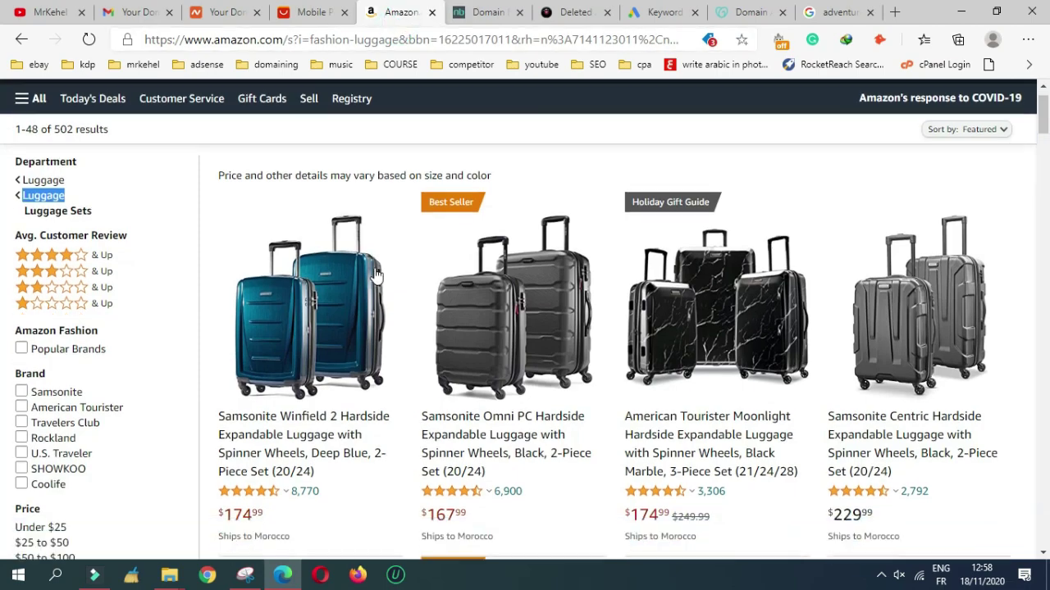
scroll(376, 265, "down", 2)
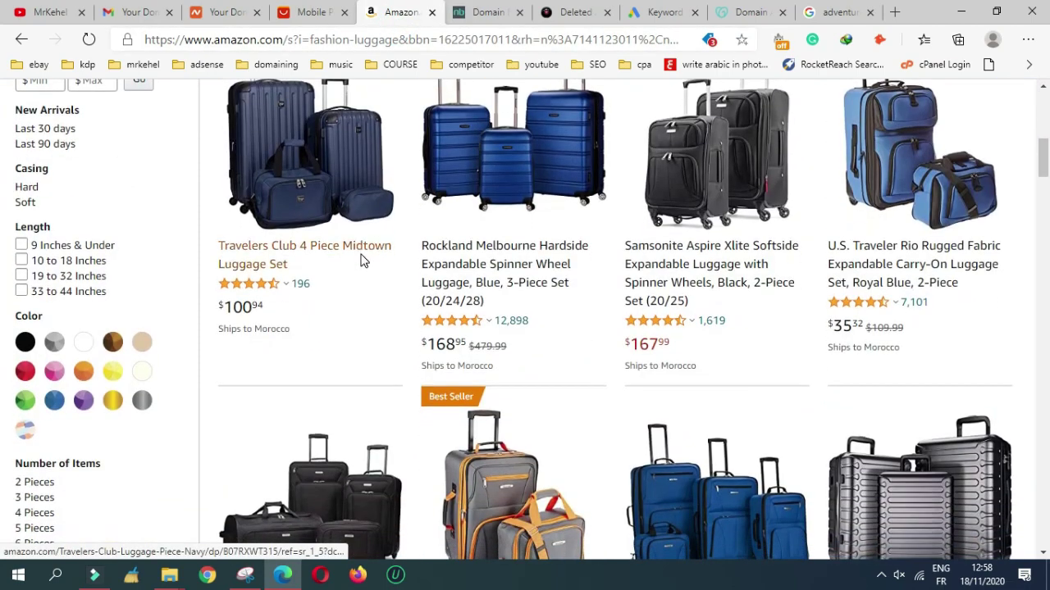
scroll(328, 363, "down", 6)
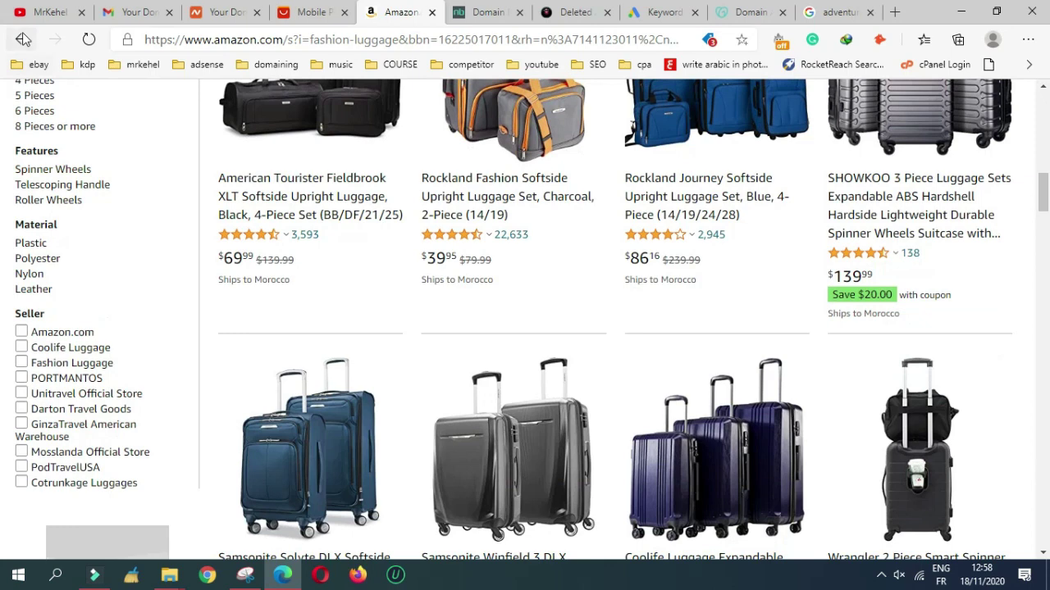
left_click(22, 39)
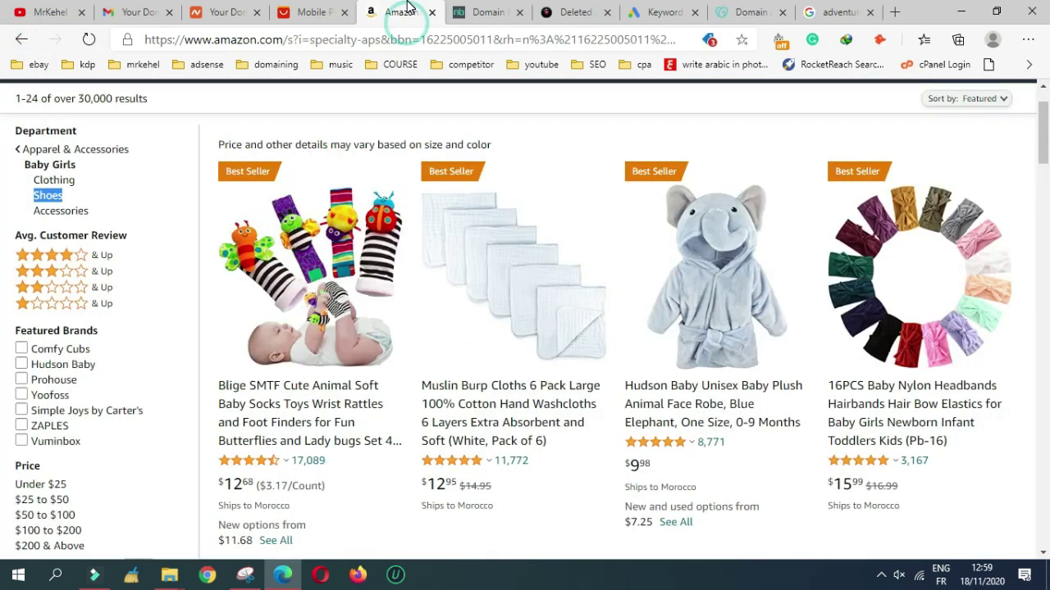
Compare Amazon's baby Shoes category with NameBio's sales list of .com domains ending in shoes, reviewing prices and dates
left_click(486, 8)
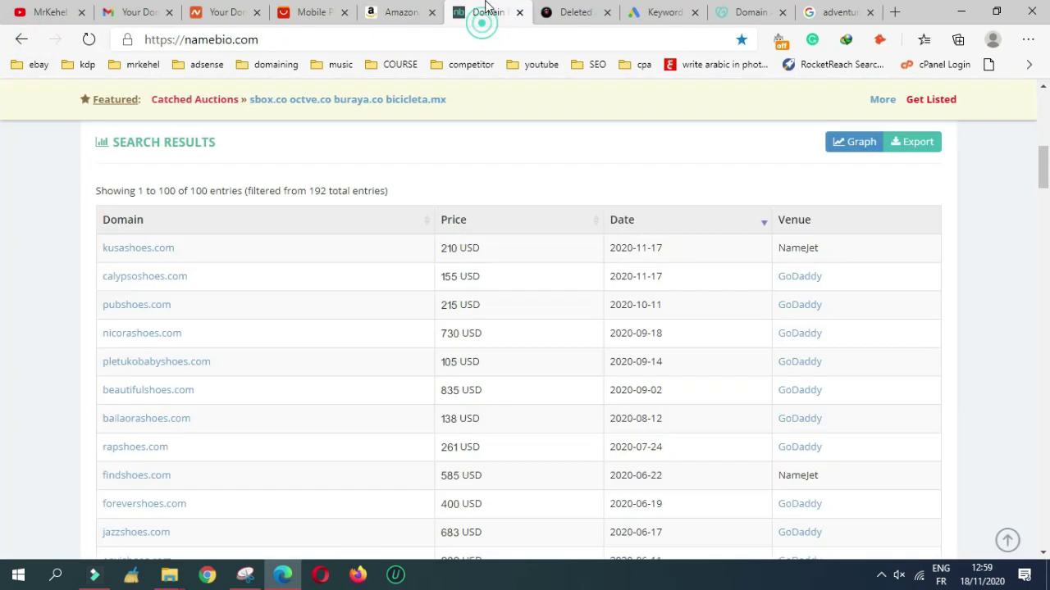
left_click(408, 12)
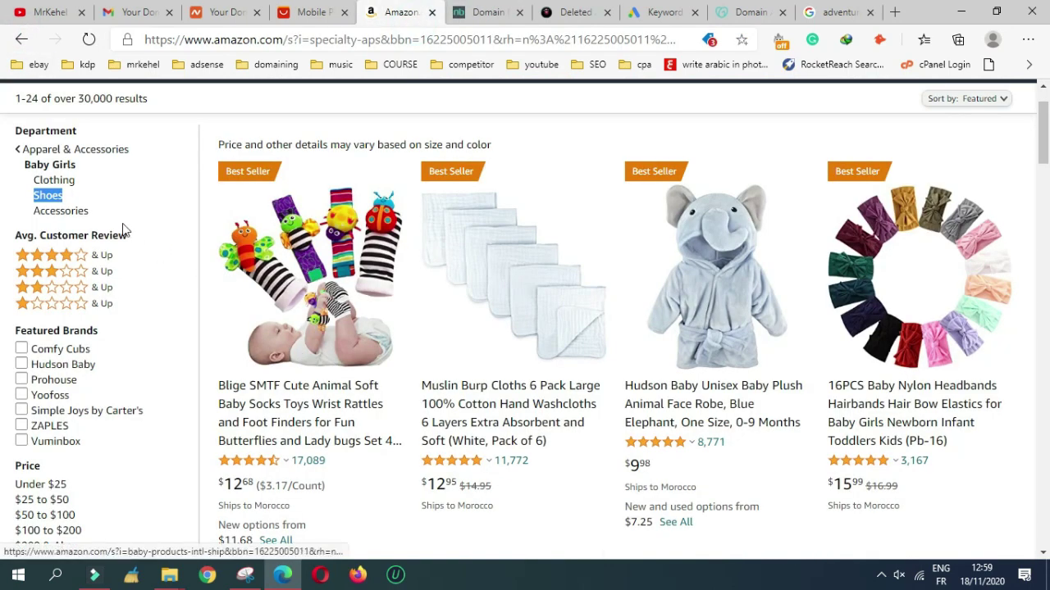
key("ctrl+Tab")
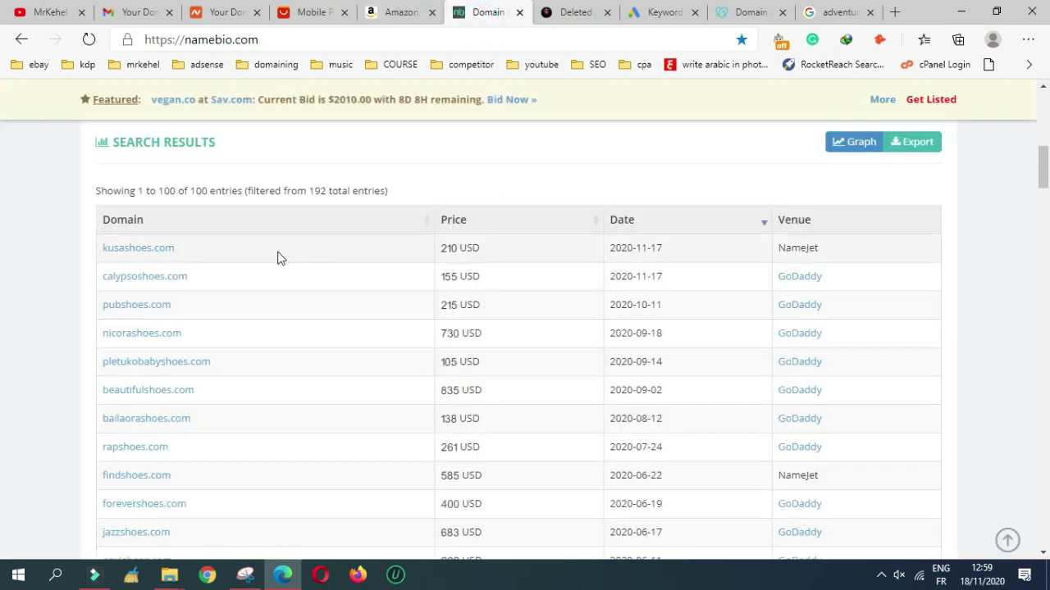
scroll(298, 271, "up", 2)
scroll(331, 265, "down", 3)
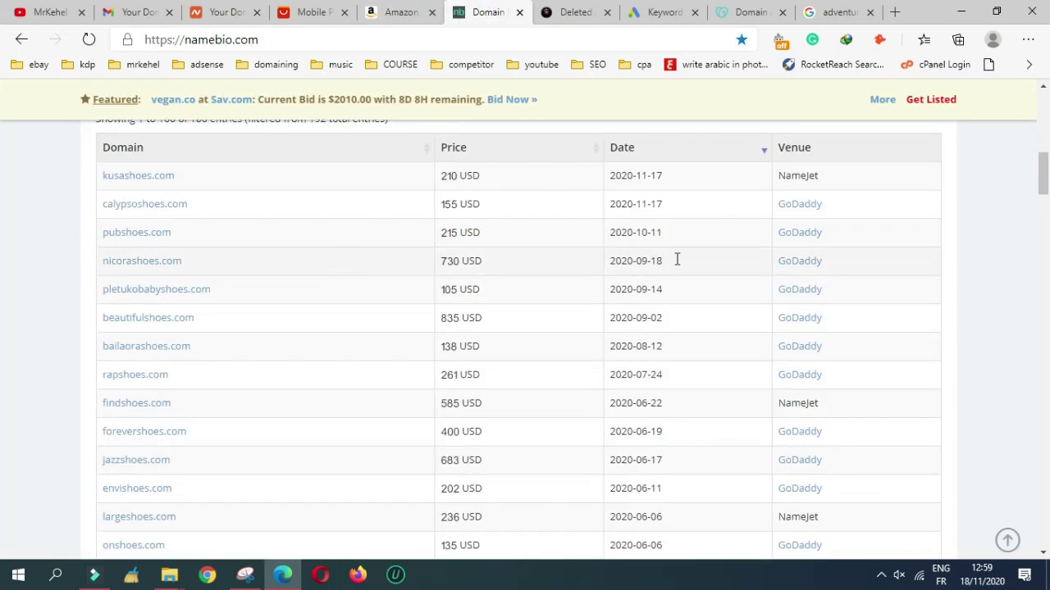
Review prices and dates in NameBio's sales list of .com domains ending in shoes, then check the domain-sold e-mail in Gmail
scroll(607, 316, "down", 4)
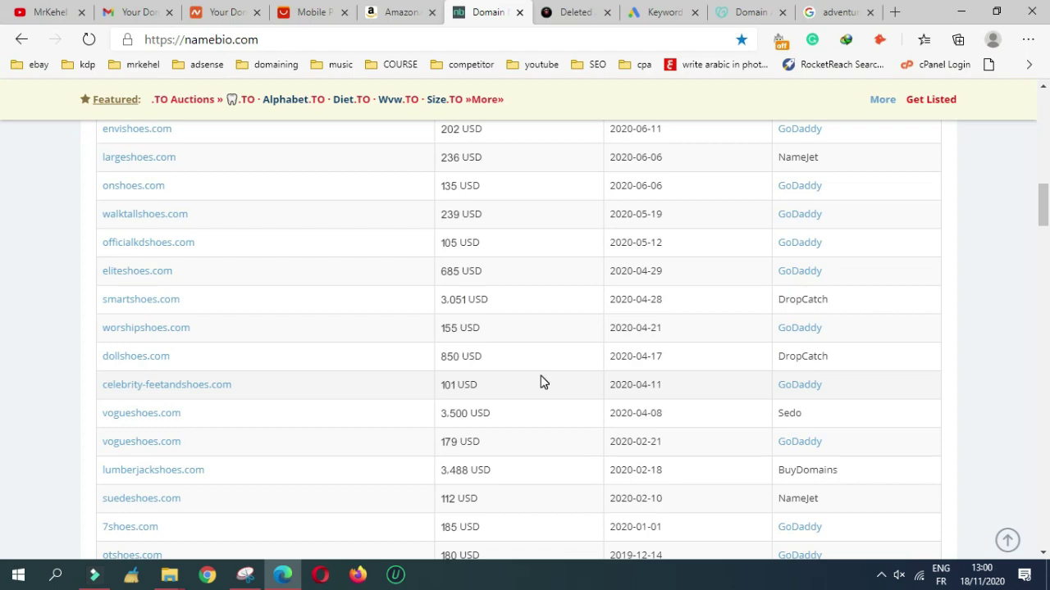
scroll(541, 382, "up", 1)
scroll(549, 382, "up", 2)
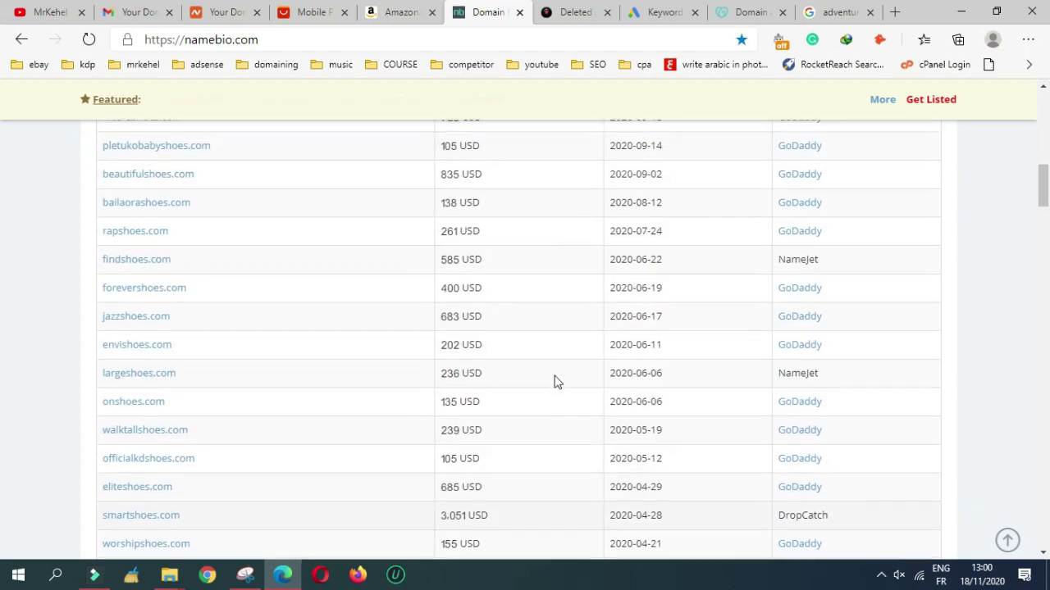
scroll(555, 381, "up", 4)
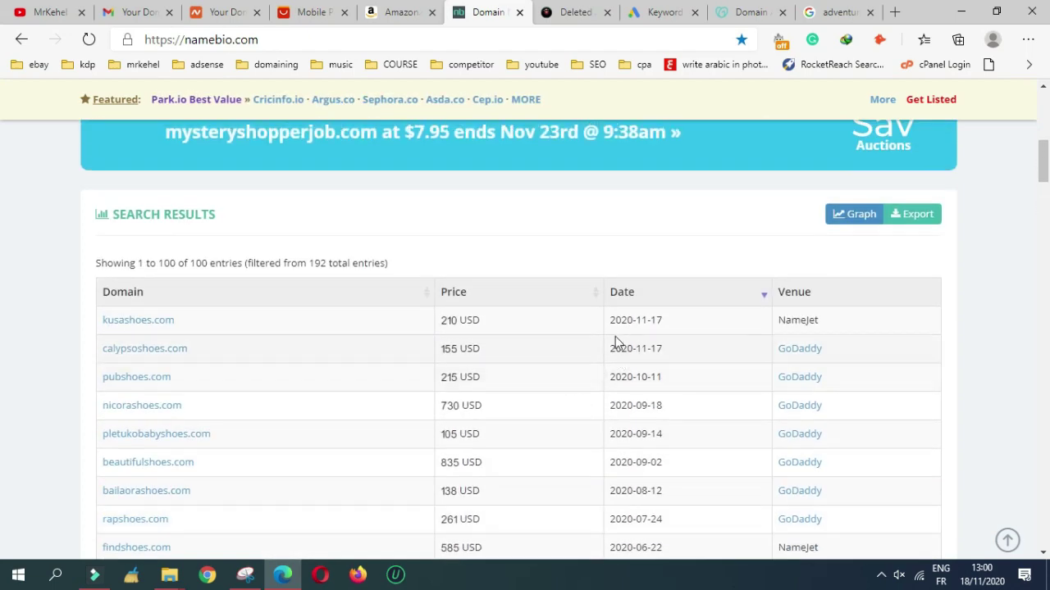
left_click_drag(478, 327, 441, 322)
left_click(455, 321)
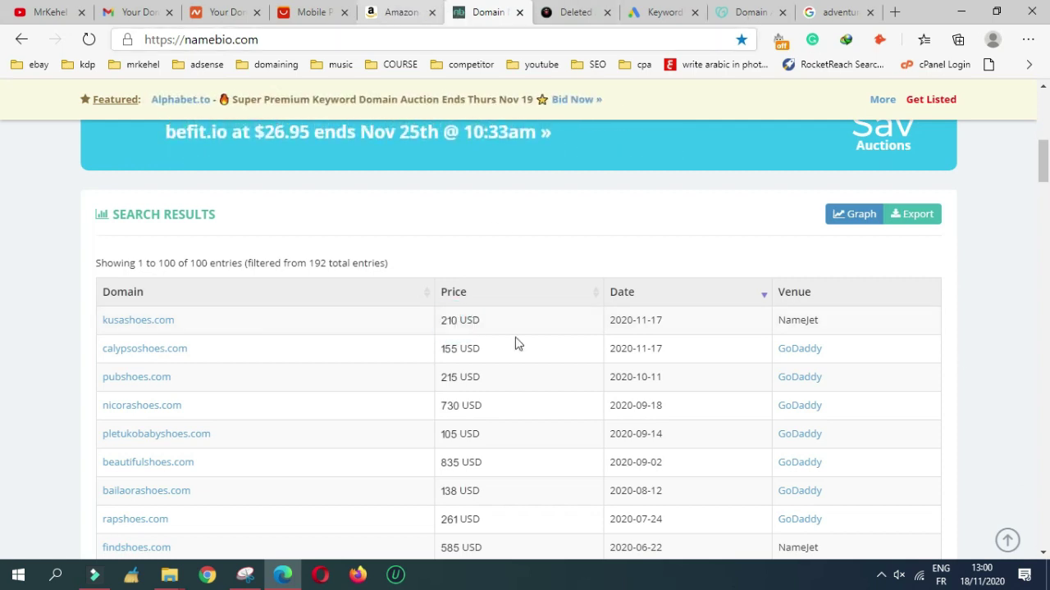
scroll(488, 266, "down", 10)
scroll(488, 266, "down", 1)
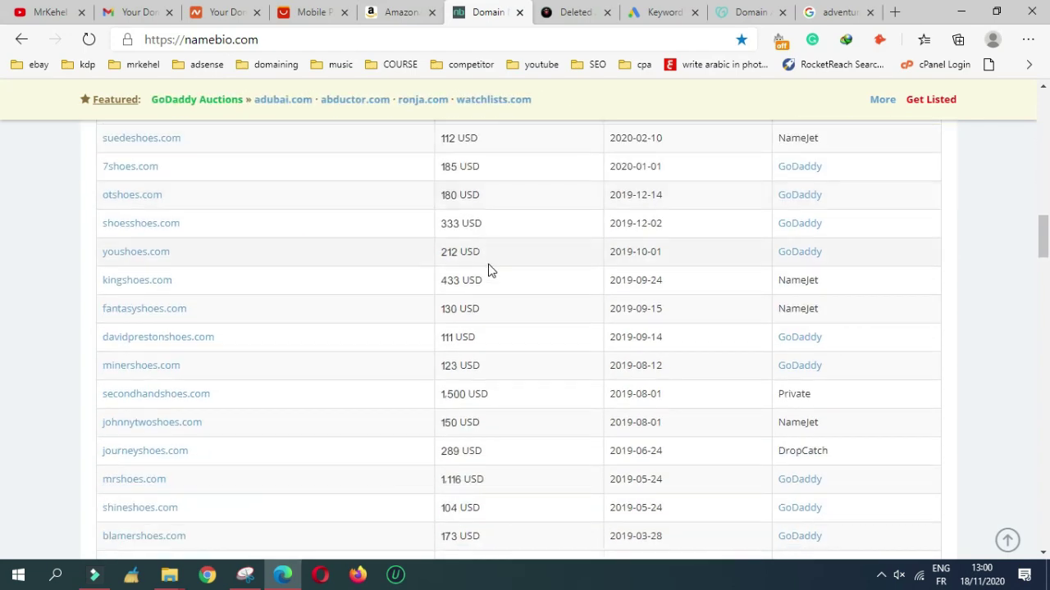
left_click(137, 13)
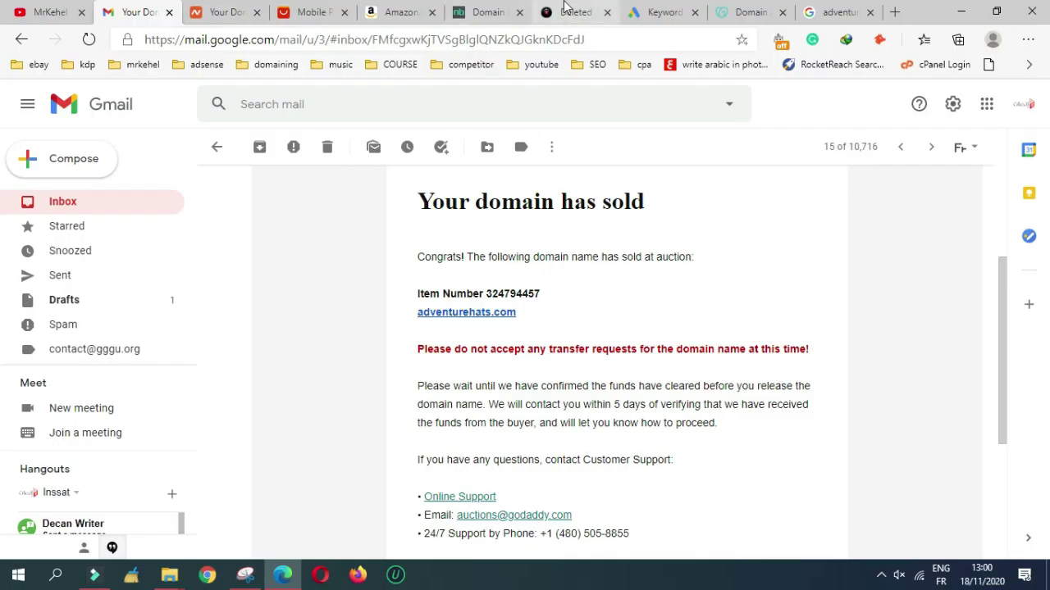
On ExpiredDomains.net, show the deleted .com filter and replace the ends-with keyword with Shoes
left_click(574, 13)
scroll(464, 302, "up", 3)
scroll(463, 302, "up", 4)
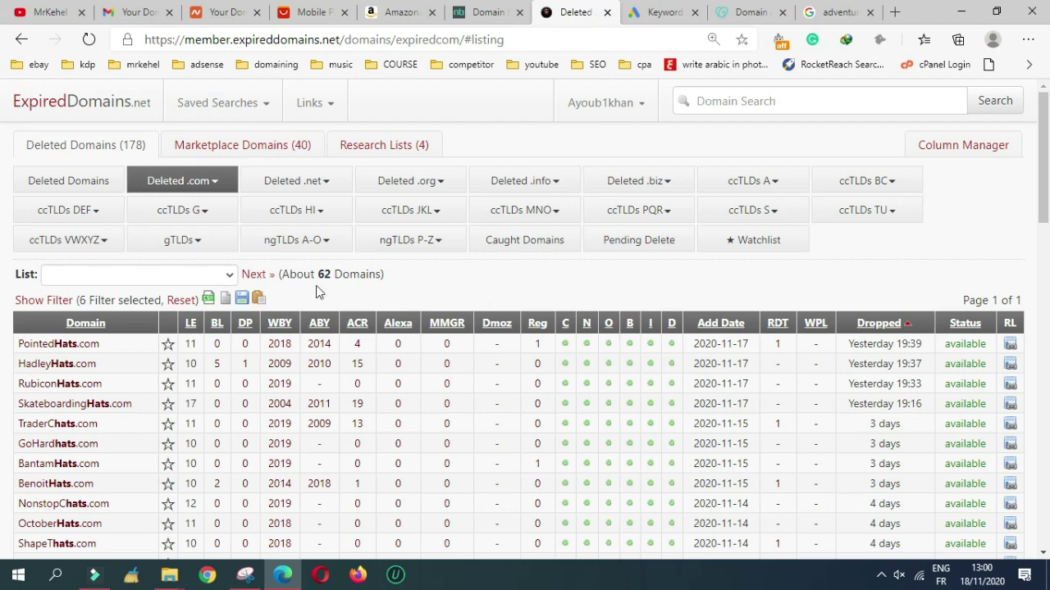
left_click(46, 300)
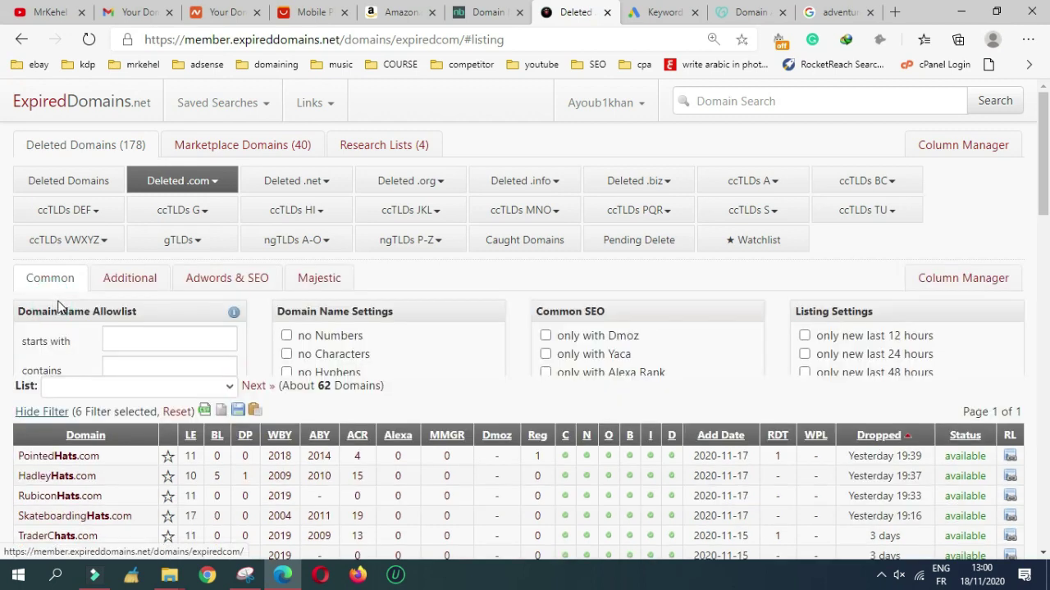
left_click(145, 394)
double_click(139, 395)
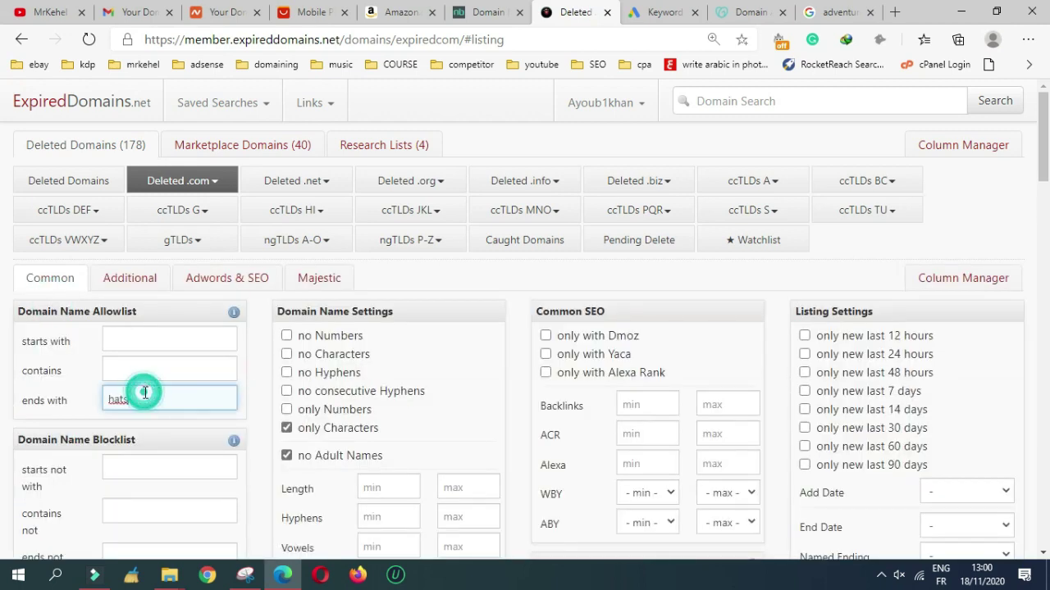
right_click(135, 397)
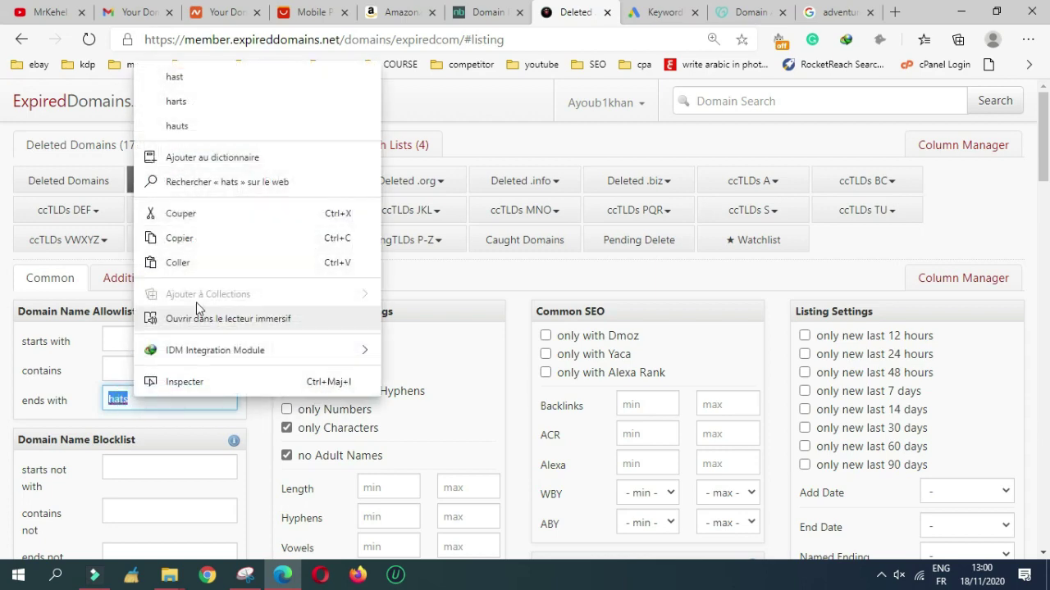
left_click(207, 261)
Check the remaining filter settings for characters, English dictionary words, word count and availability, and apply the filter
scroll(258, 369, "down", 1)
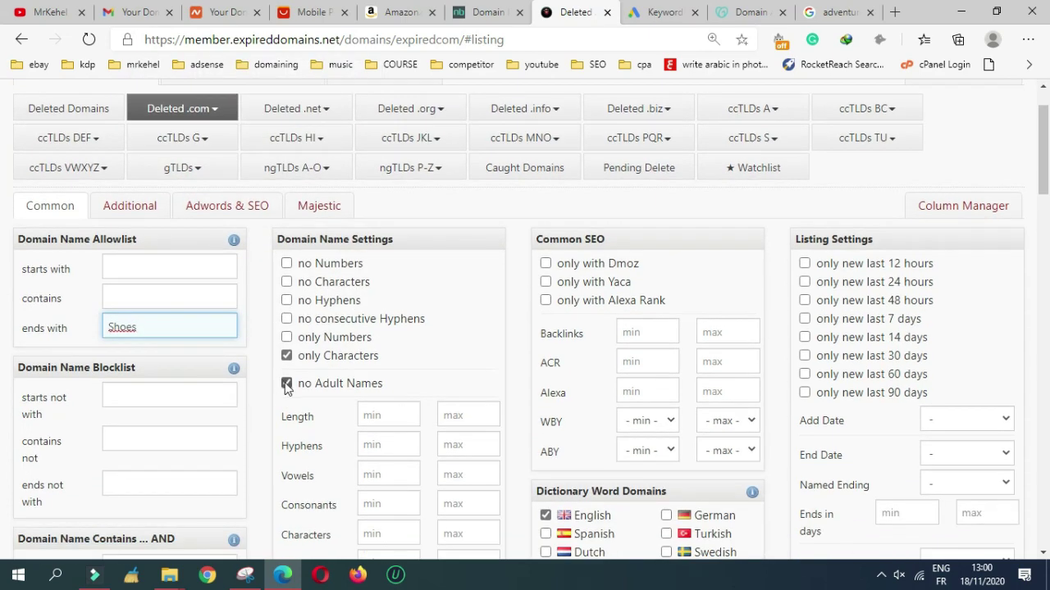
scroll(287, 386, "down", 1)
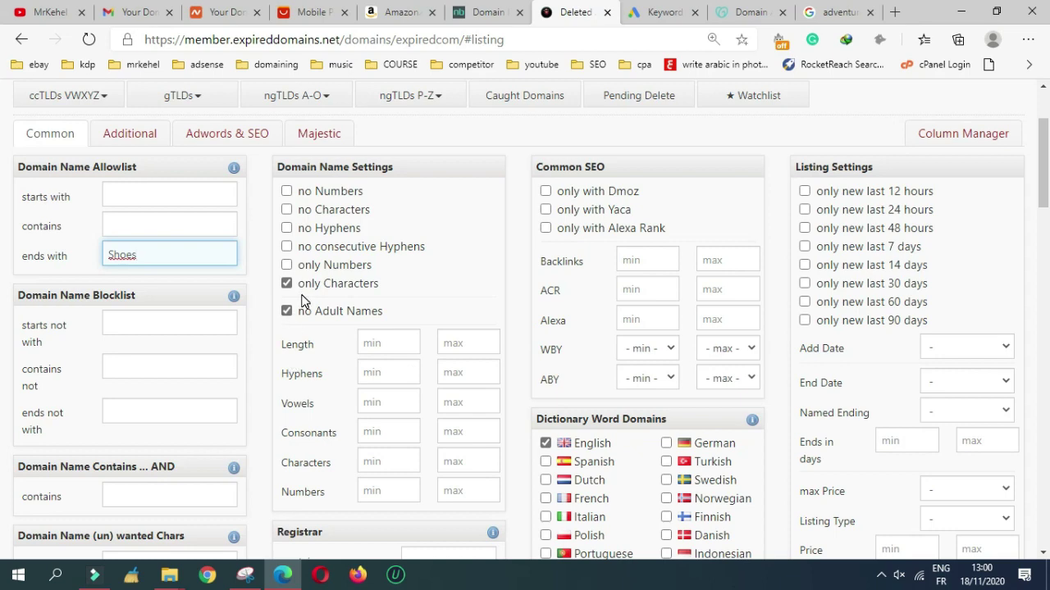
scroll(513, 312, "down", 4)
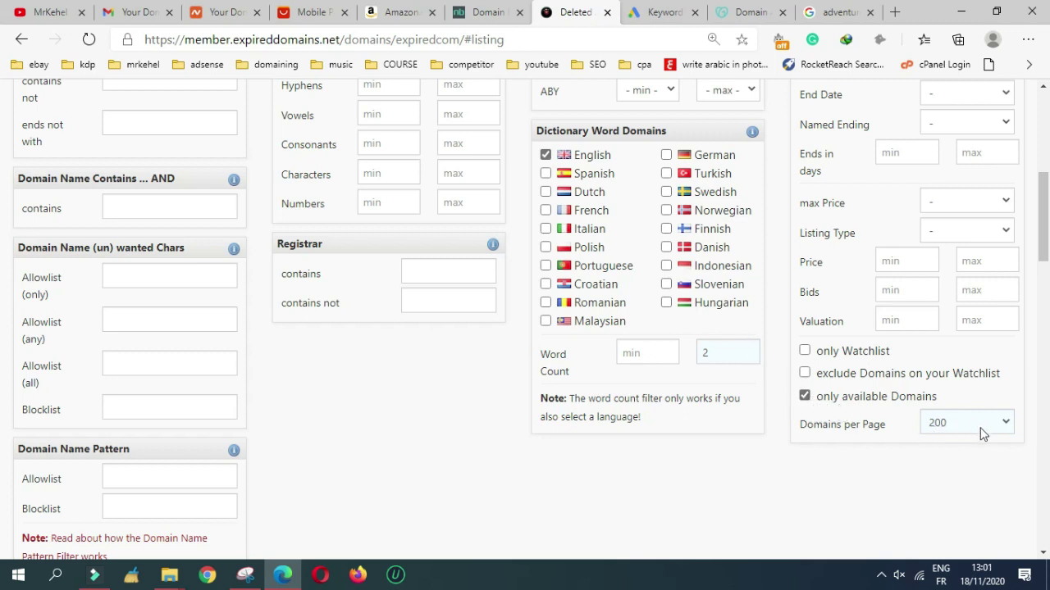
scroll(938, 421, "down", 3)
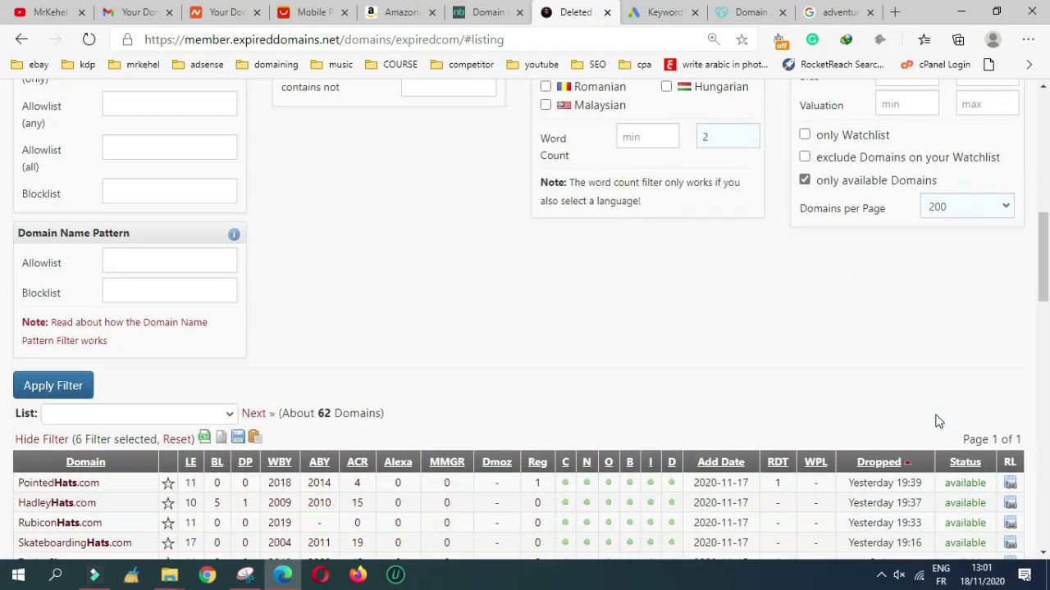
left_click(77, 398)
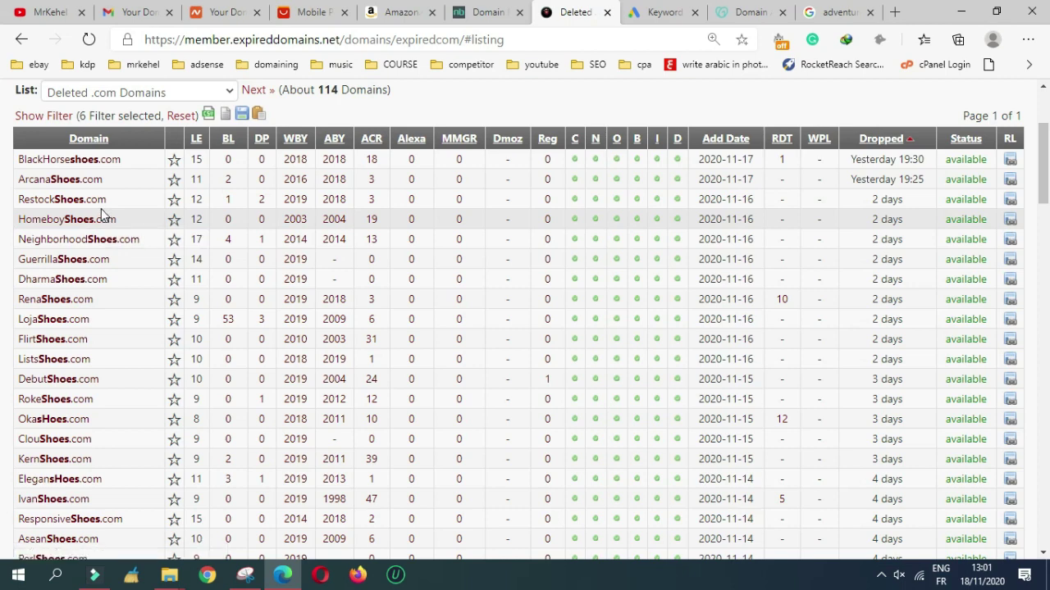
Browse the deleted domains ending in Shoes and copy the name RussiaShoes without its extension
scroll(102, 210, "down", 2)
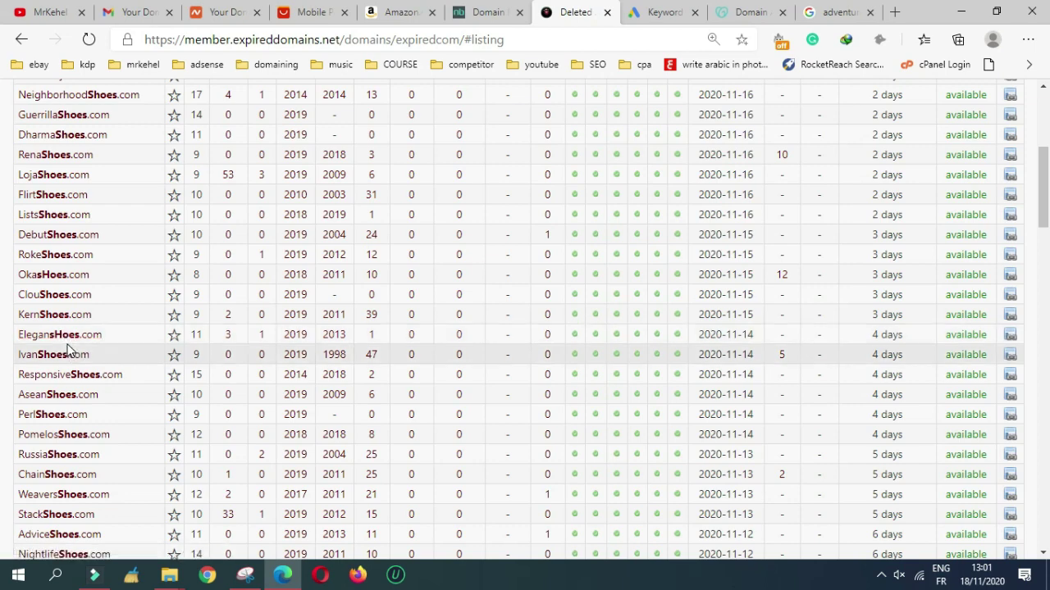
scroll(70, 351, "down", 2)
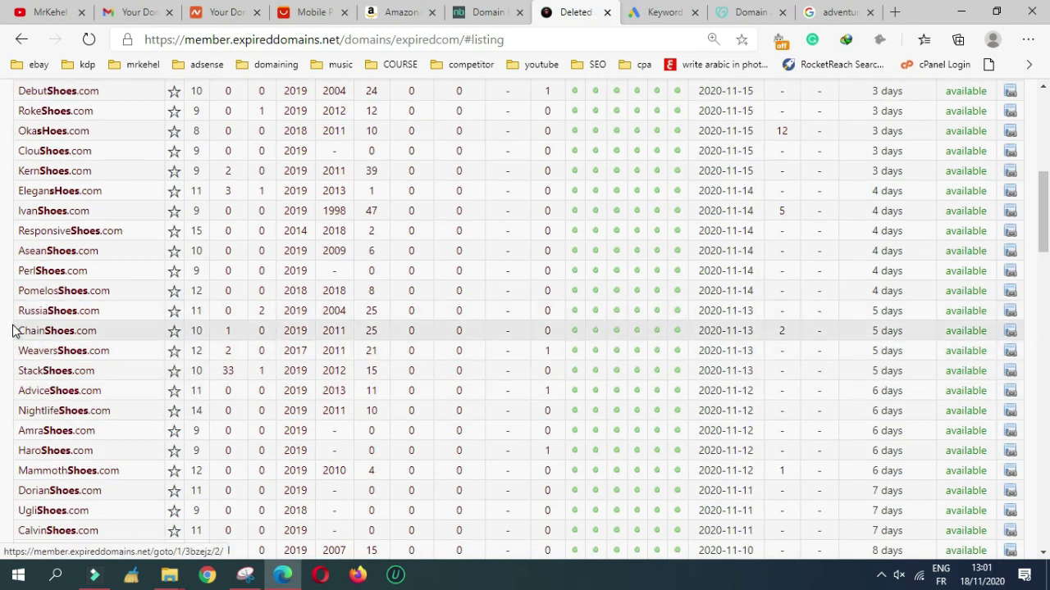
left_click_drag(17, 311, 78, 315)
key("ctrl+c")
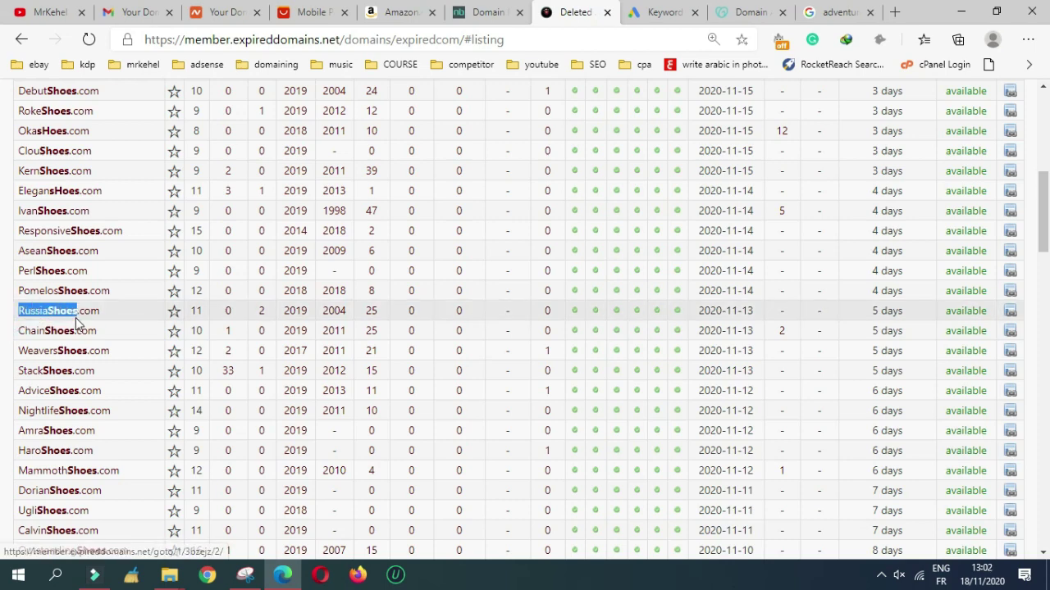
Switch to Google Ads Keyword Planner and examine the average monthly searches for adventure hats
left_click(642, 10)
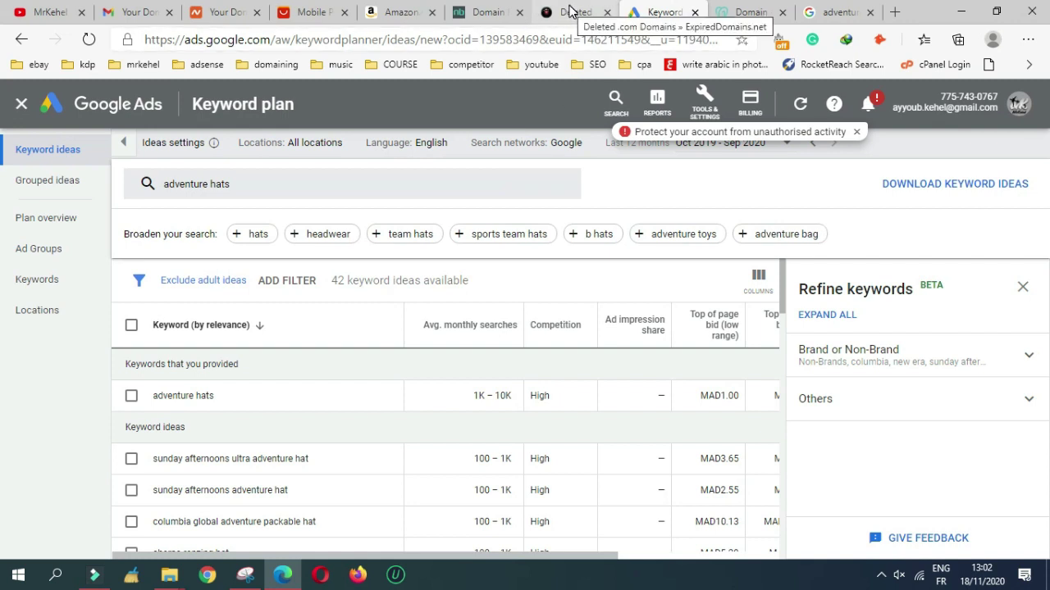
left_click(174, 398)
left_click(200, 395)
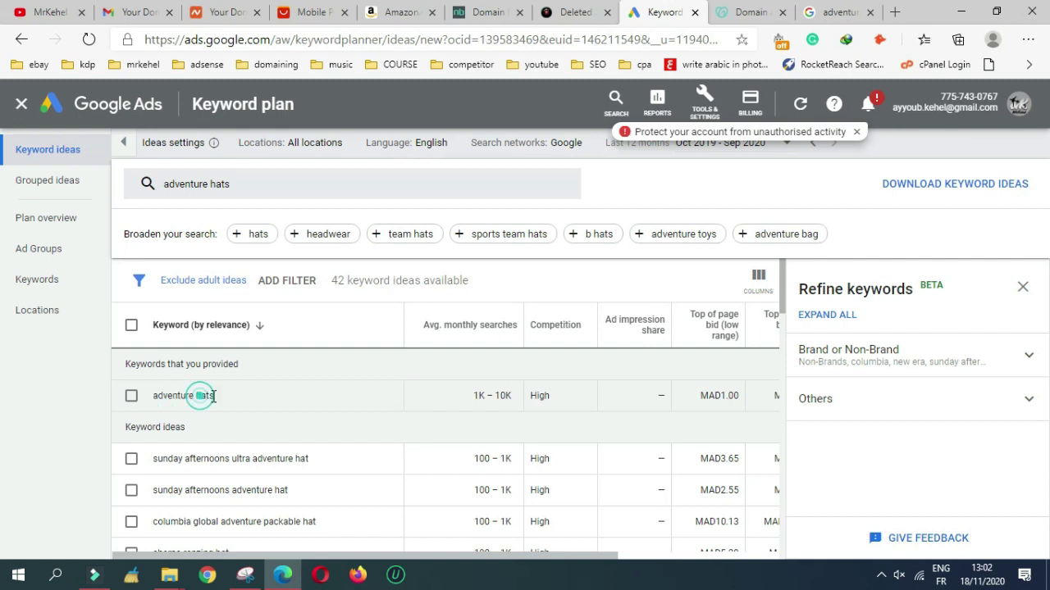
left_click(474, 396)
left_click(499, 400)
Get keyword ideas for Russia Shoes, entered as two words, and check that keyword's average monthly searches
right_click(257, 261)
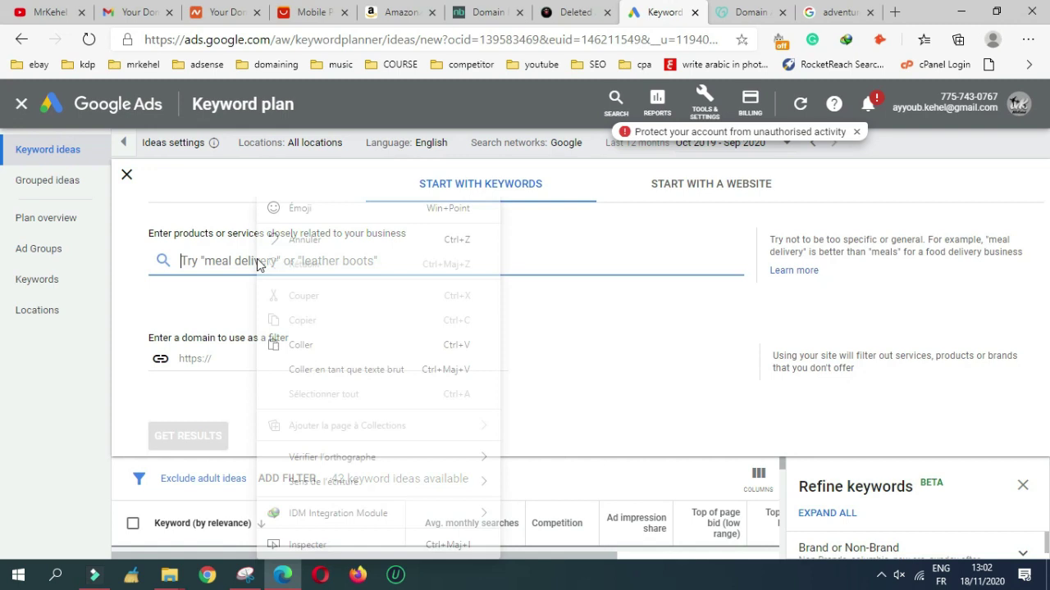
left_click(345, 346)
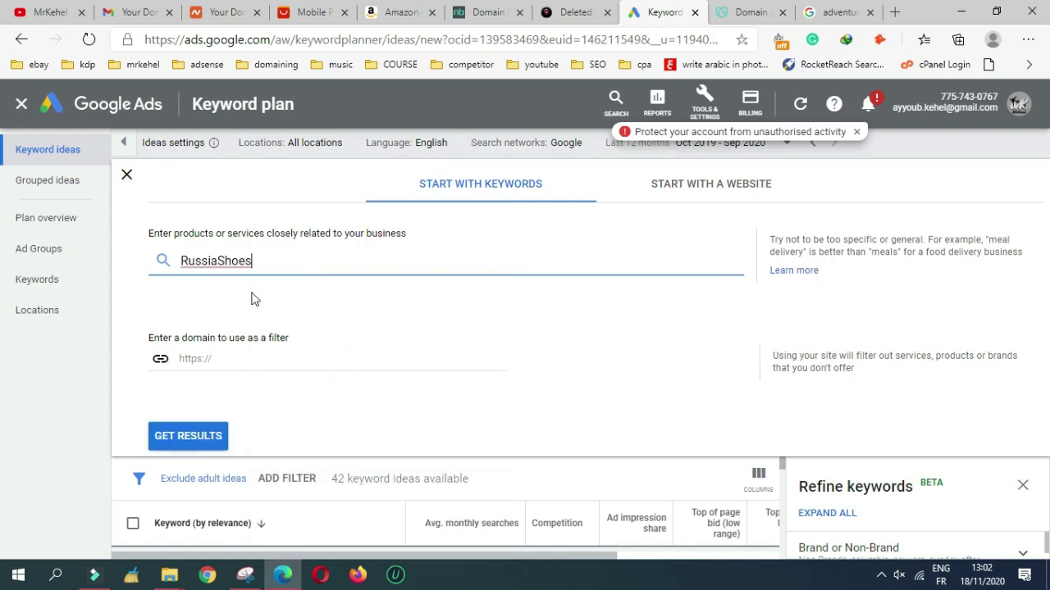
left_click(217, 261)
left_click(177, 432)
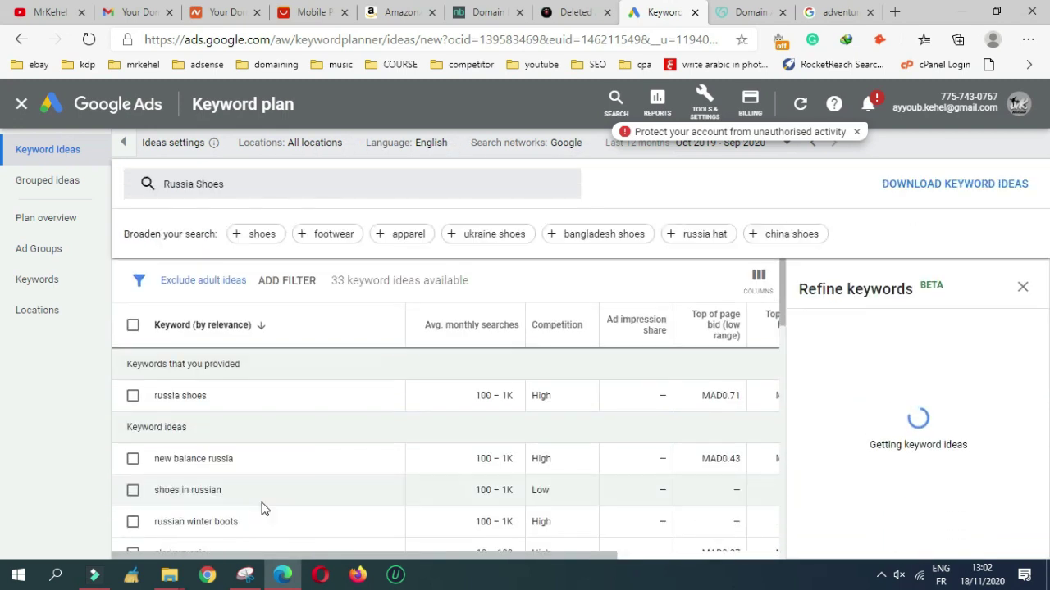
left_click_drag(164, 397, 198, 396)
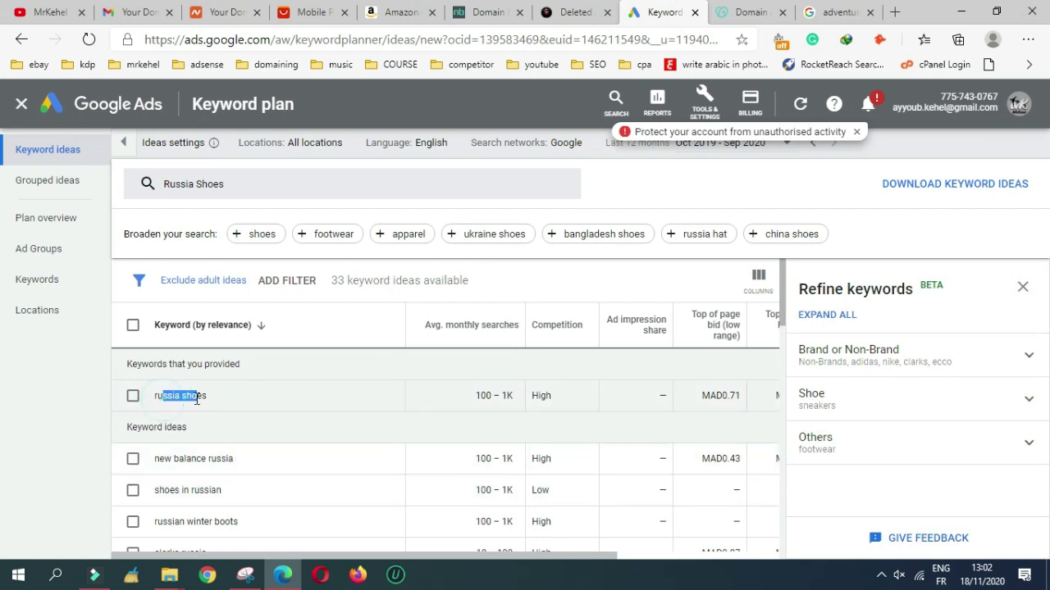
left_click_drag(482, 396, 514, 405)
left_click(506, 399)
Return to ExpiredDomains.net and look through the rest of the deleted .com domains ending in Shoes
left_click(574, 12)
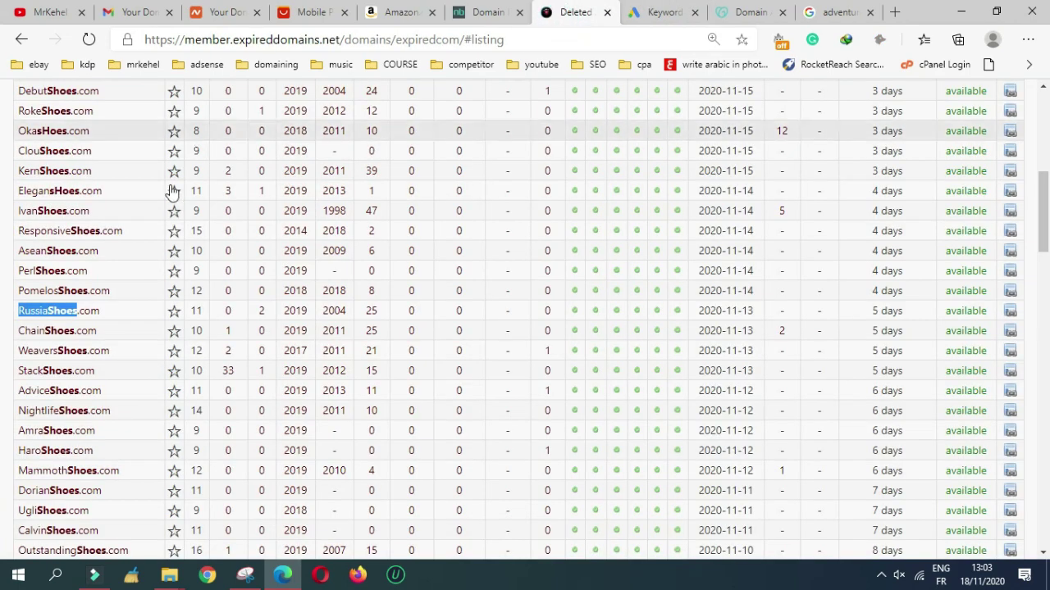
scroll(164, 196, "down", 3)
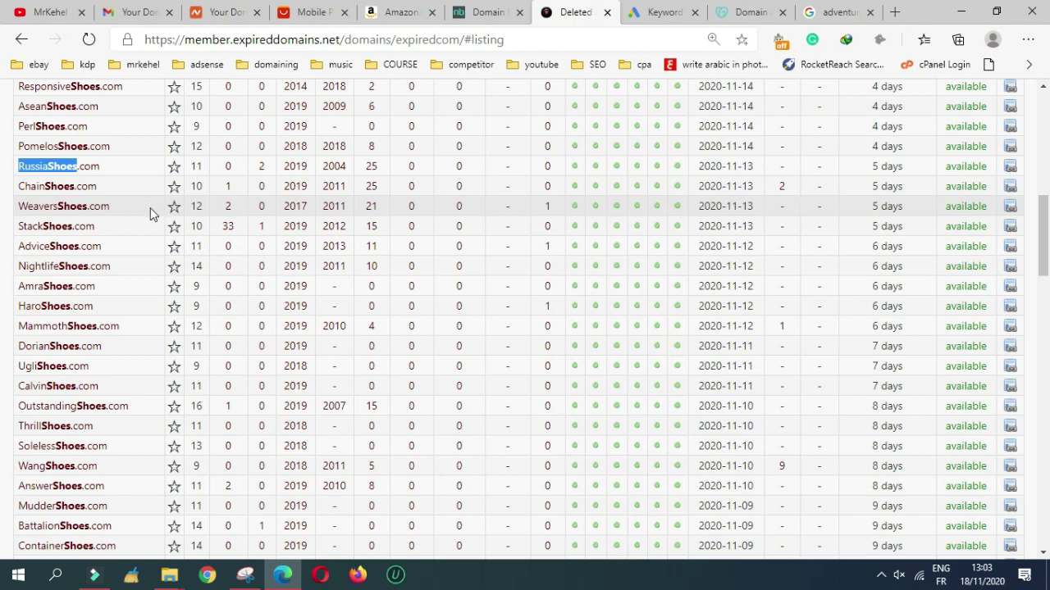
scroll(112, 467, "down", 20)
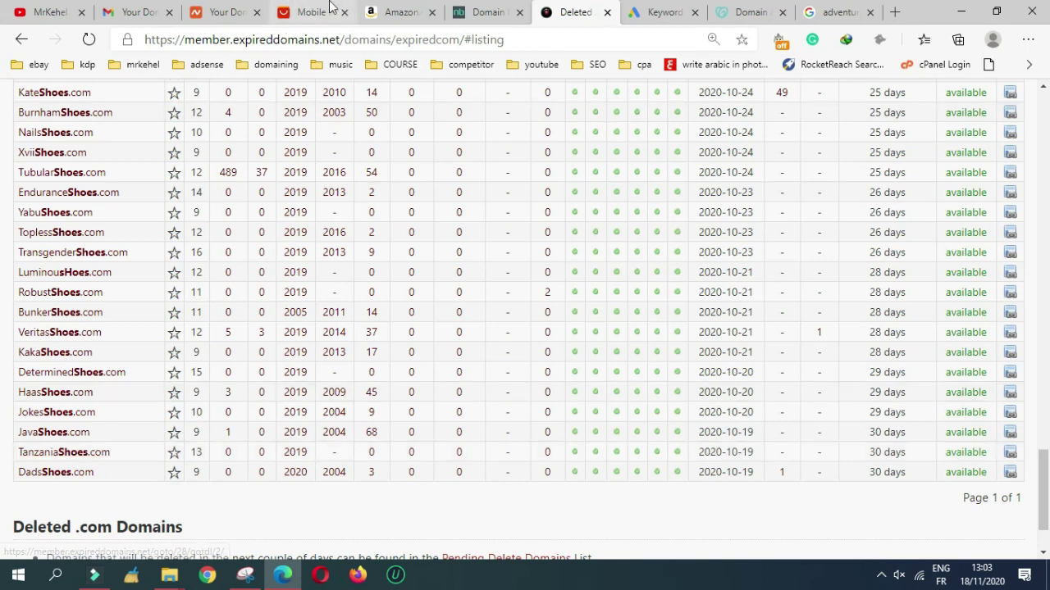
Switch to Amazon and browse the Baby Girls product listings for further keyword ideas
left_click(394, 12)
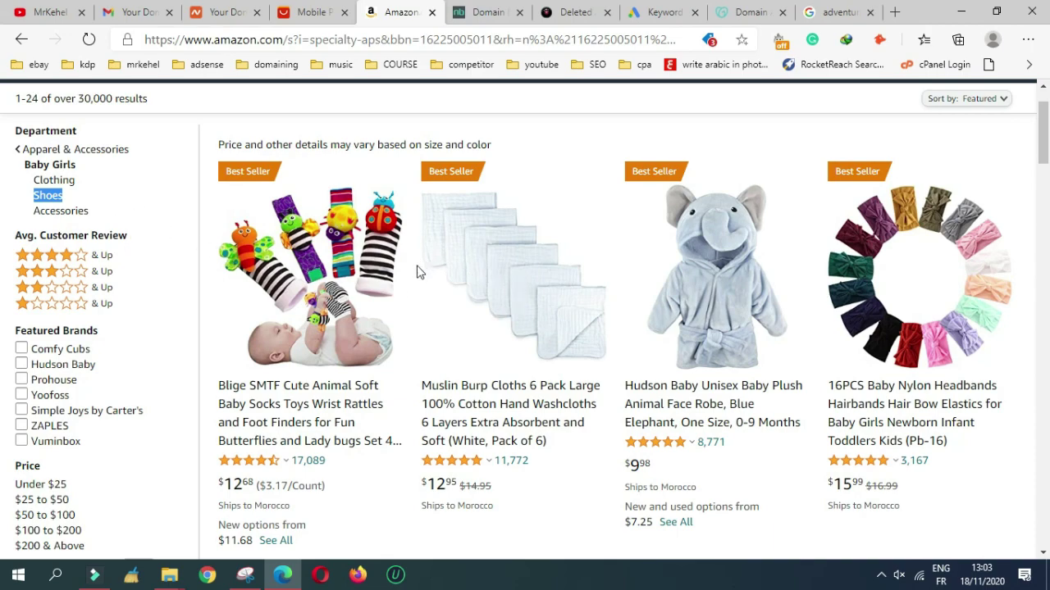
scroll(417, 272, "down", 7)
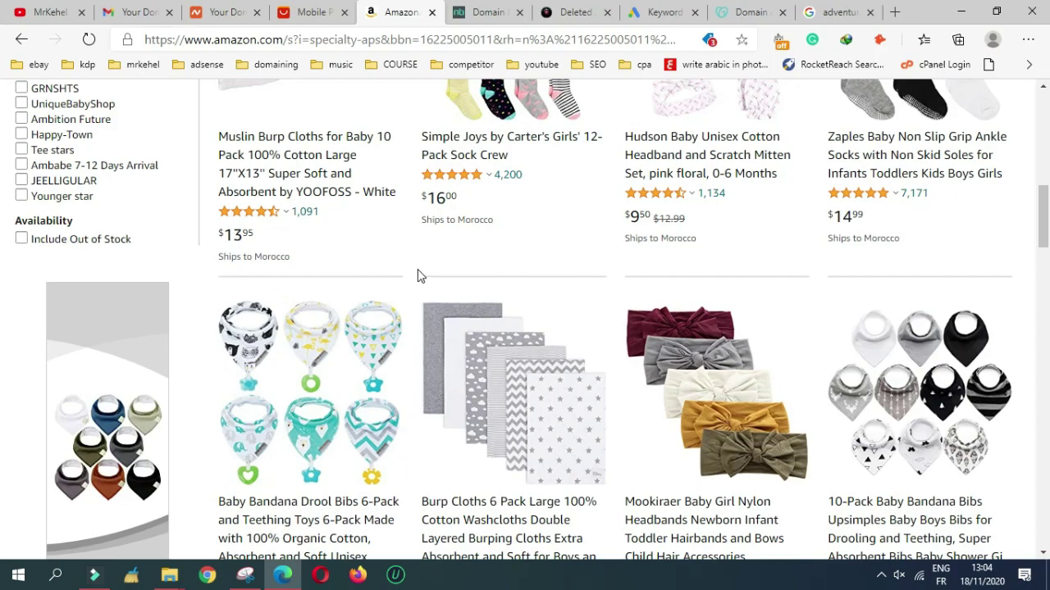
scroll(418, 275, "down", 2)
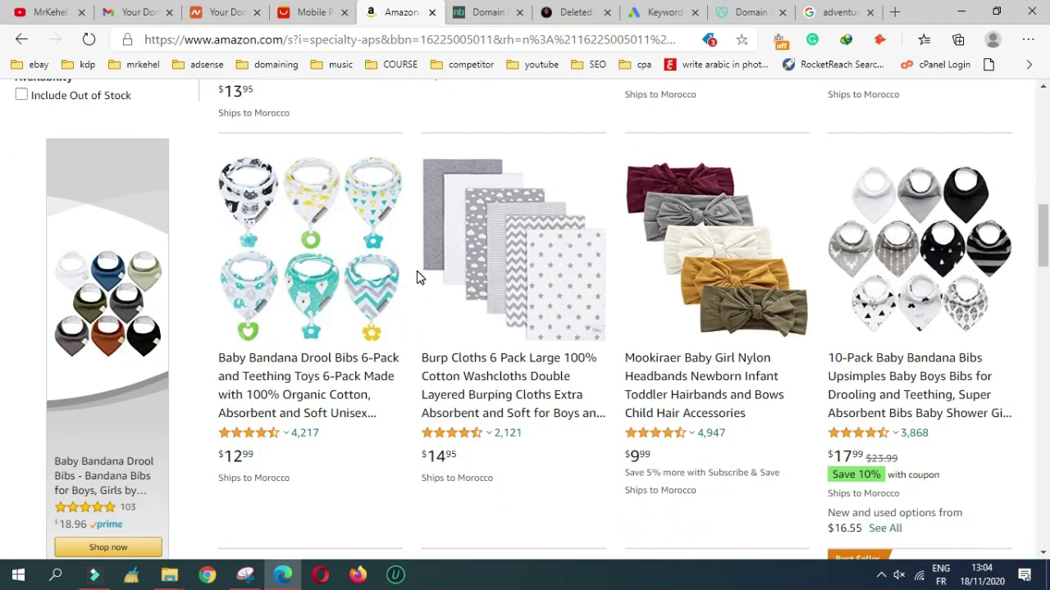
scroll(418, 270, "down", 8)
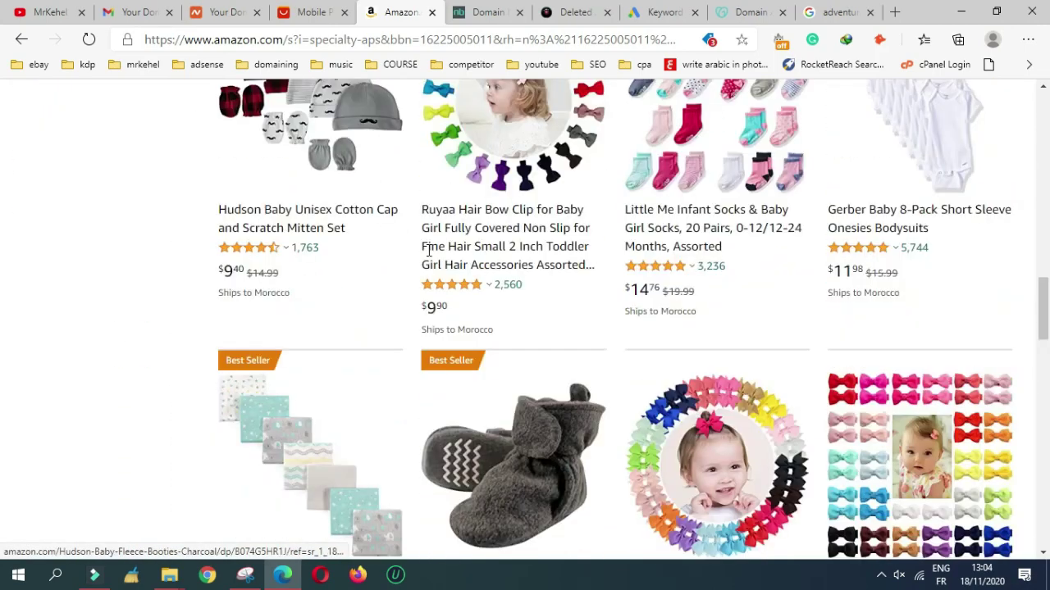
scroll(427, 250, "up", 18)
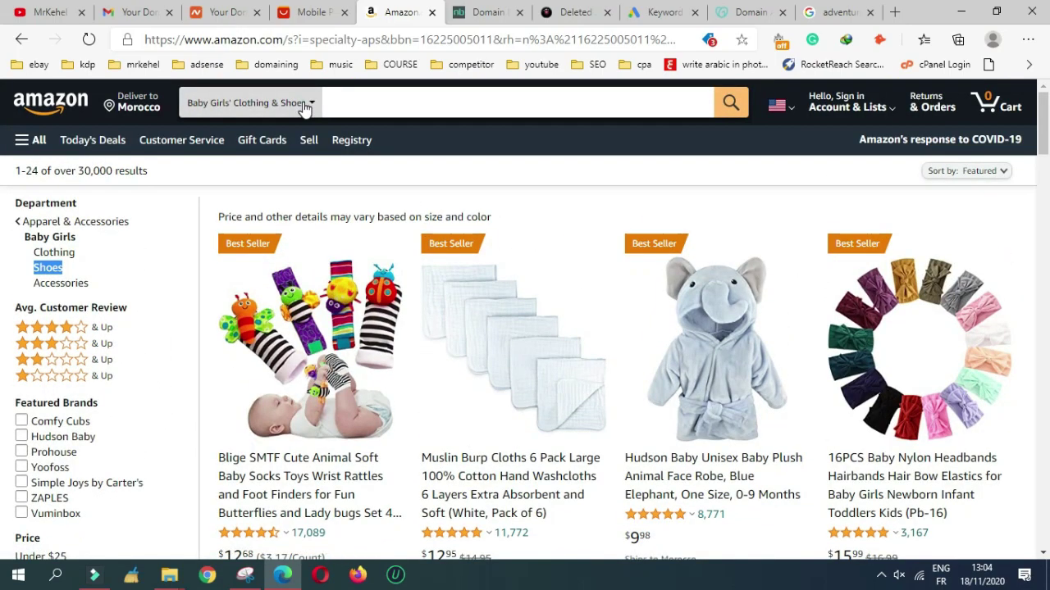
Set Amazon's search department to Electronics, reopen the department choices, and switch to AliExpress's Mobile Phone Chargers category
left_click(304, 105)
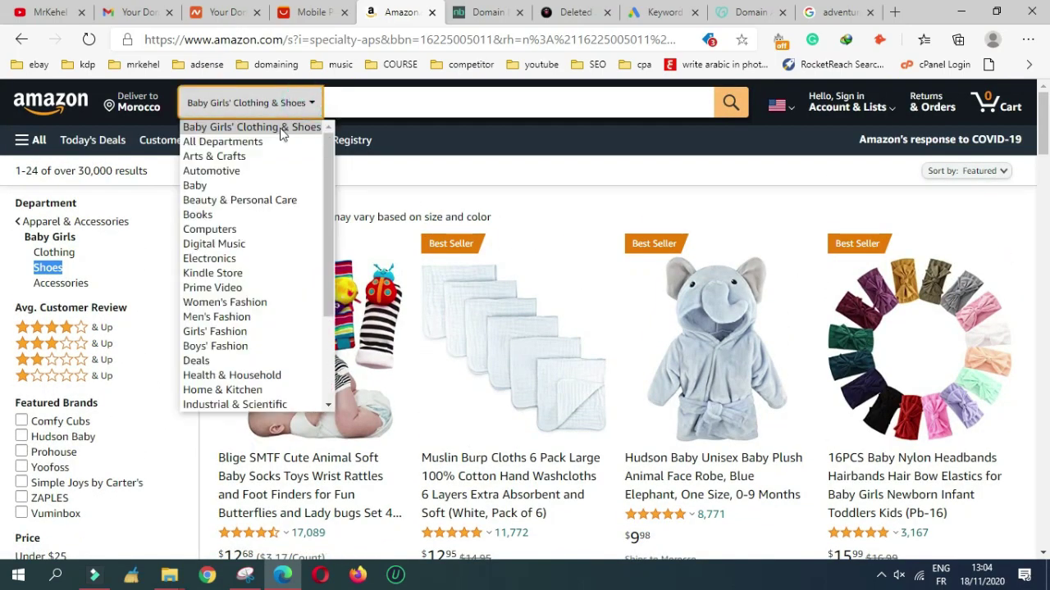
left_click(271, 259)
left_click(211, 104)
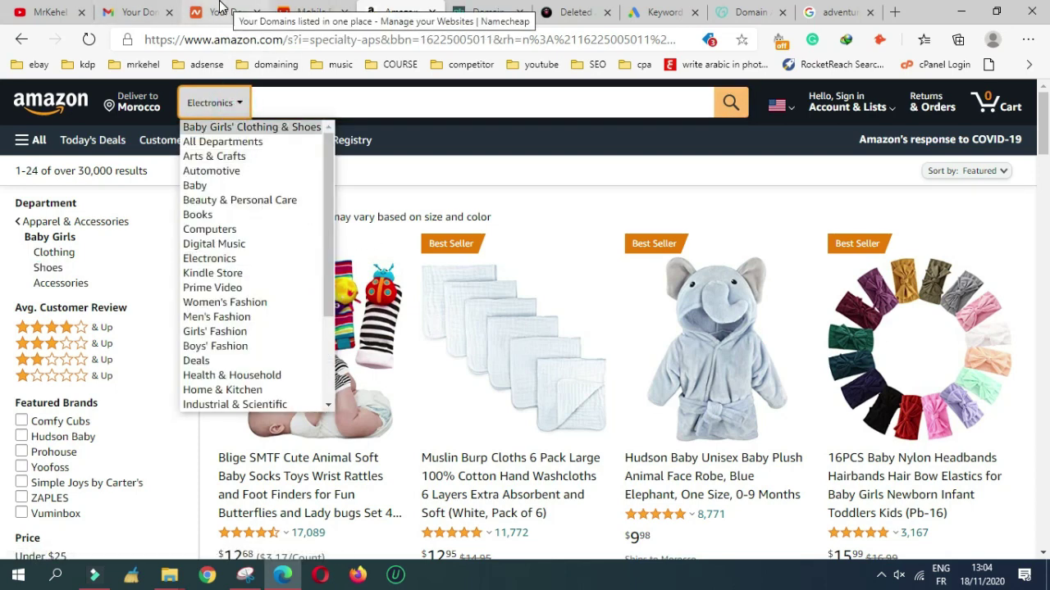
left_click(312, 12)
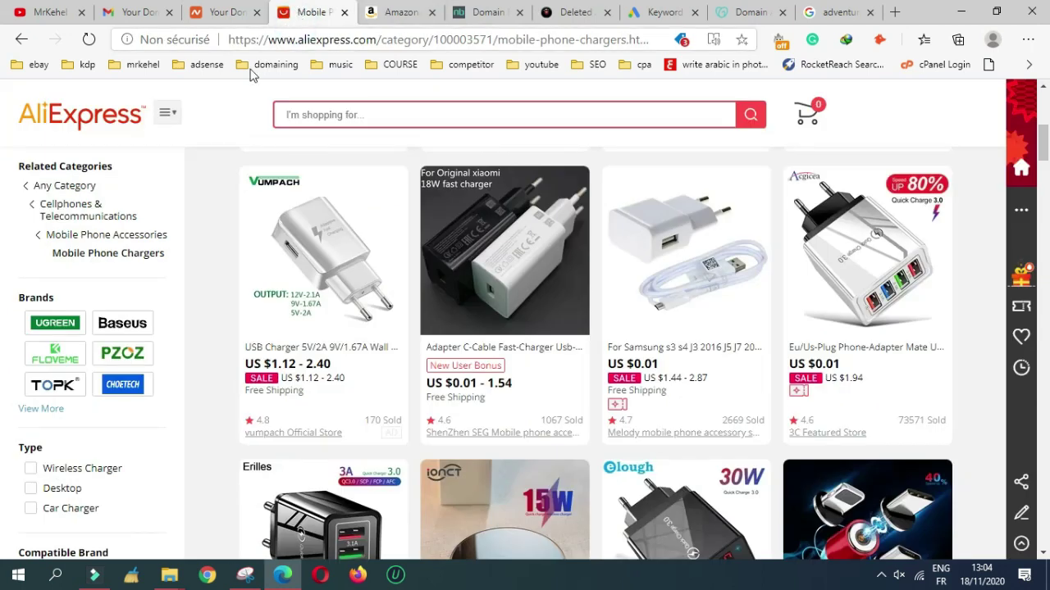
Return to AliExpress's home page, open the Toys & Hobbies category, and browse its bestsellers for keyword ideas
left_click(86, 119)
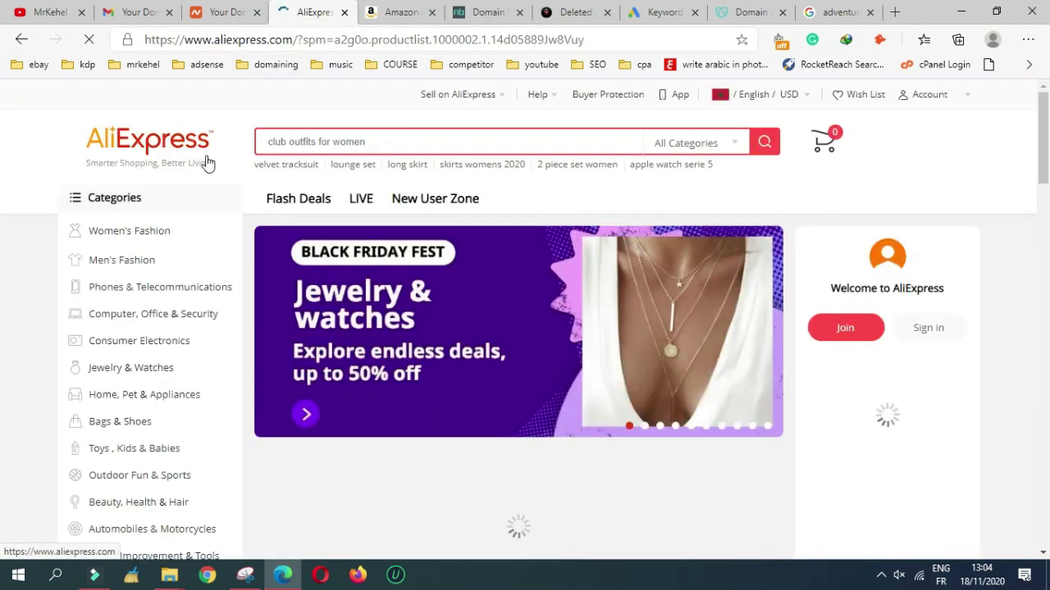
scroll(174, 330, "down", 3)
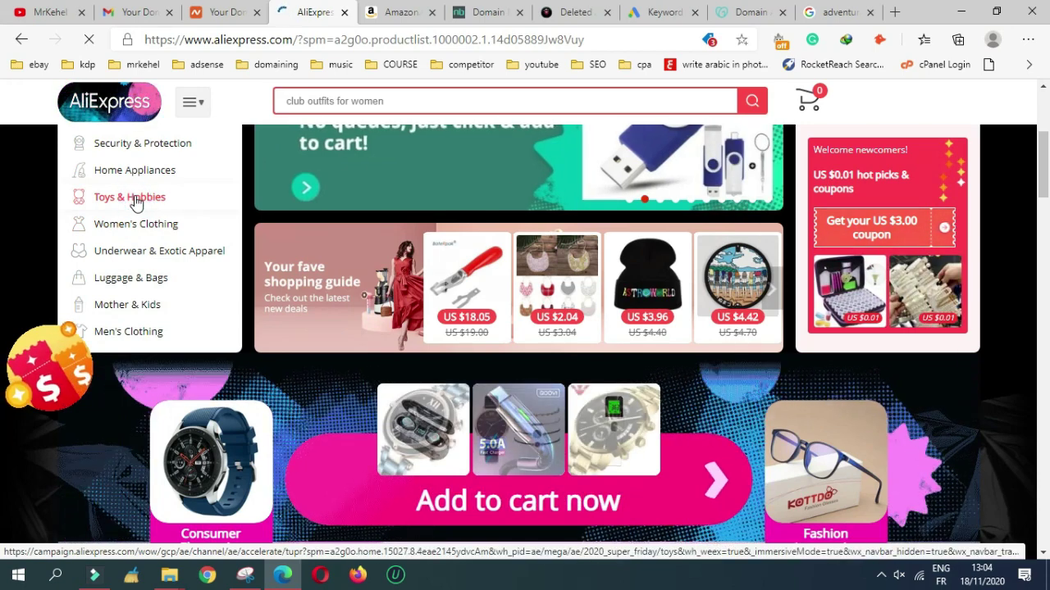
left_click(135, 200)
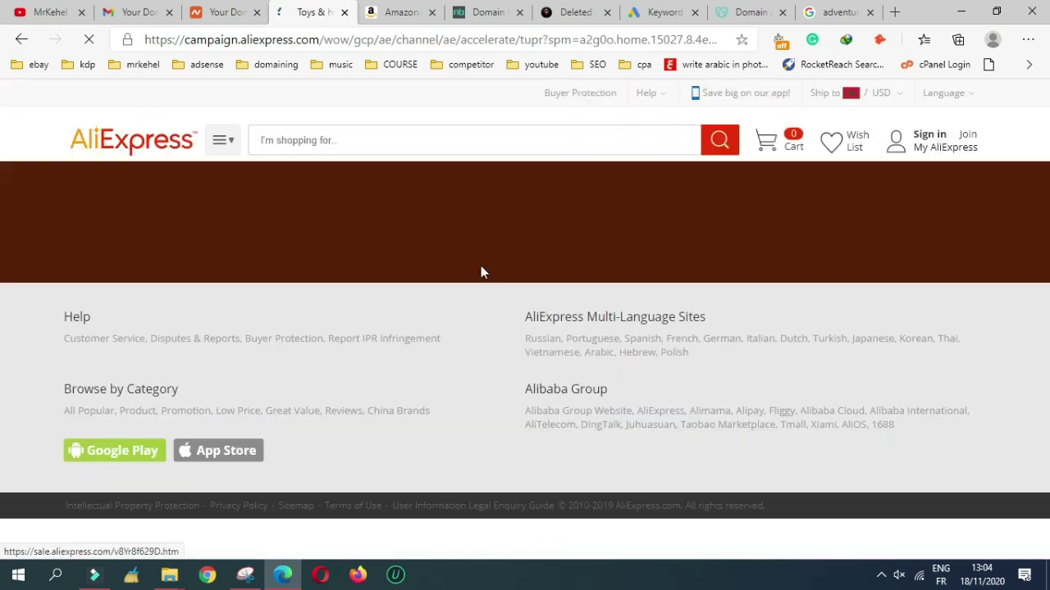
scroll(429, 286, "down", 3)
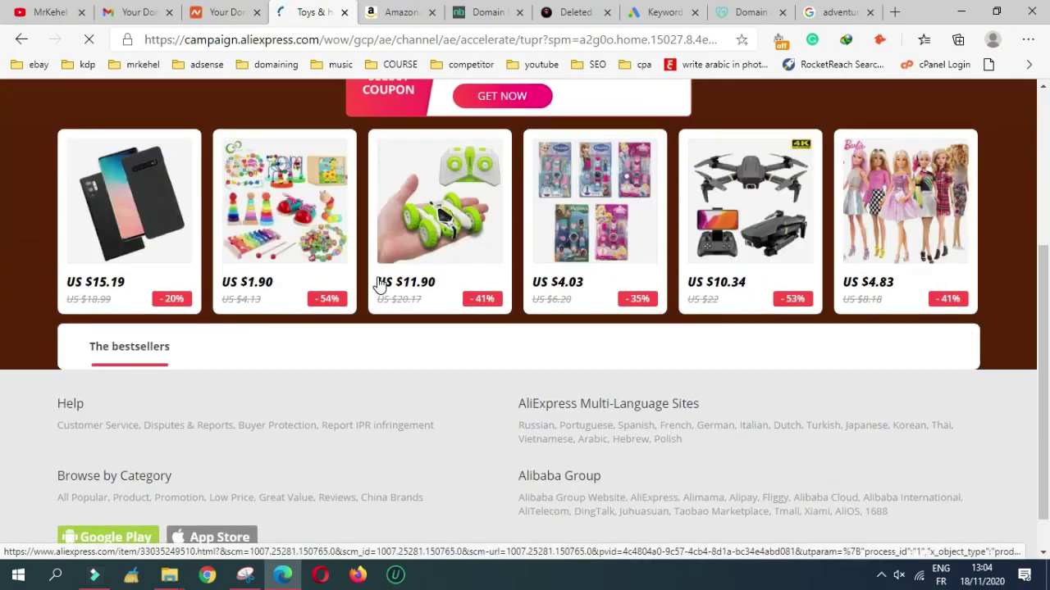
scroll(323, 258, "down", 3)
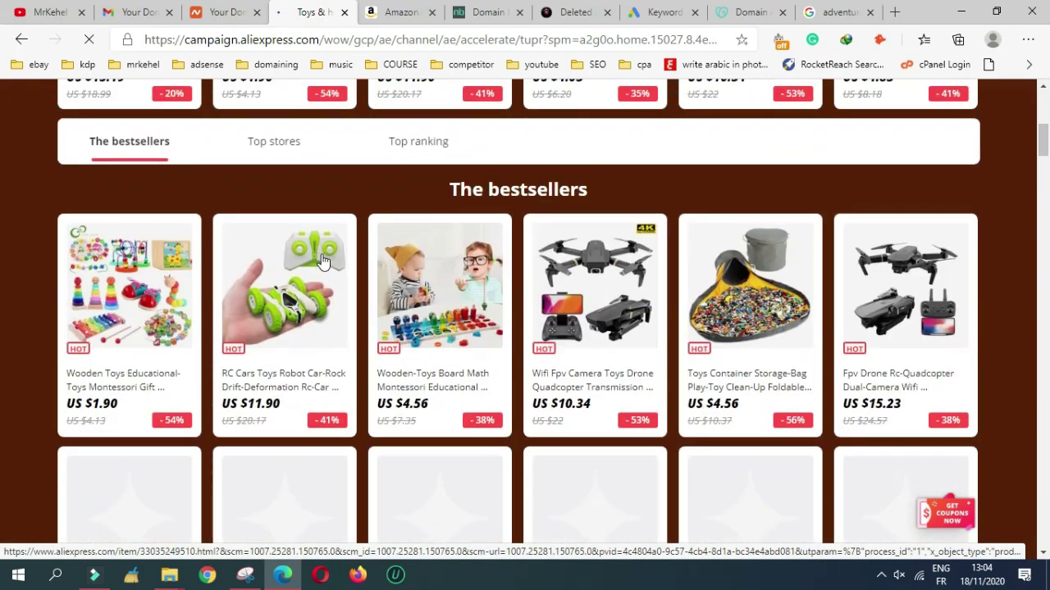
scroll(347, 246, "down", 3)
scroll(347, 246, "down", 2)
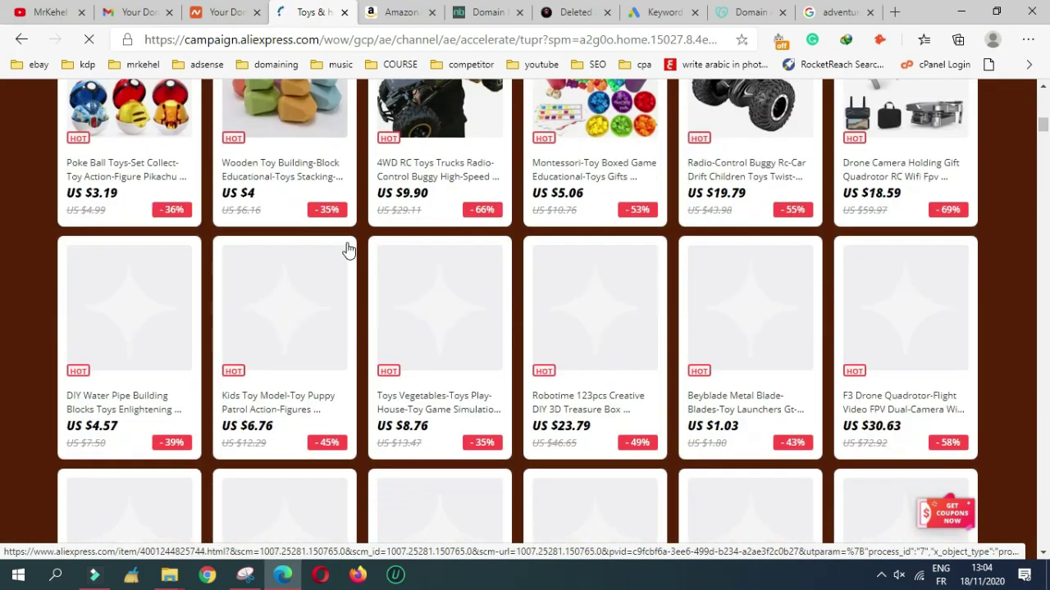
scroll(392, 123, "up", 4)
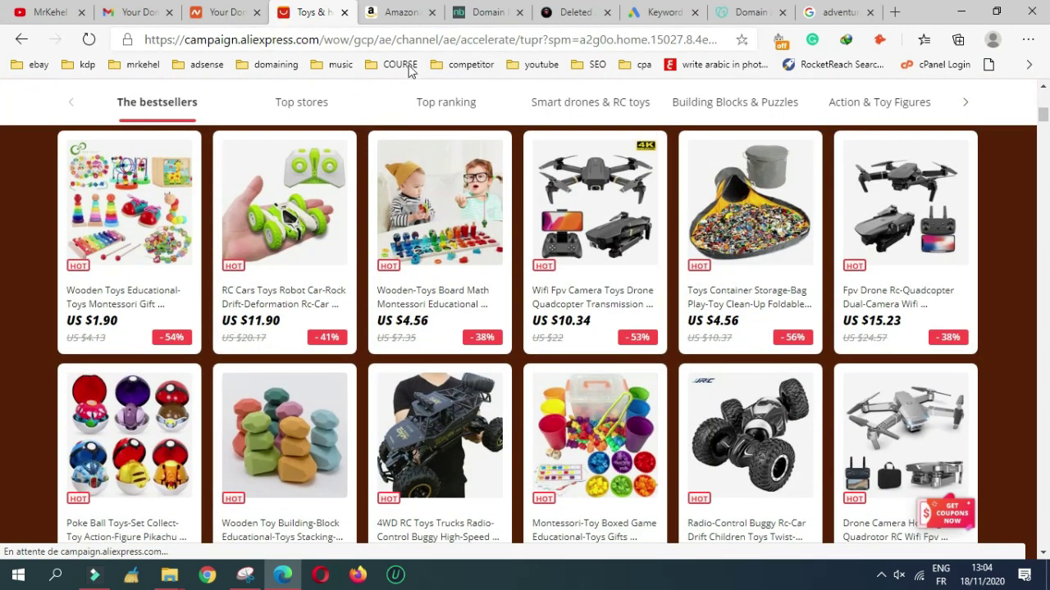
Switch to NameBio and search for sold .com domains with the keyword toys placed at the end
left_click(483, 13)
double_click(152, 465)
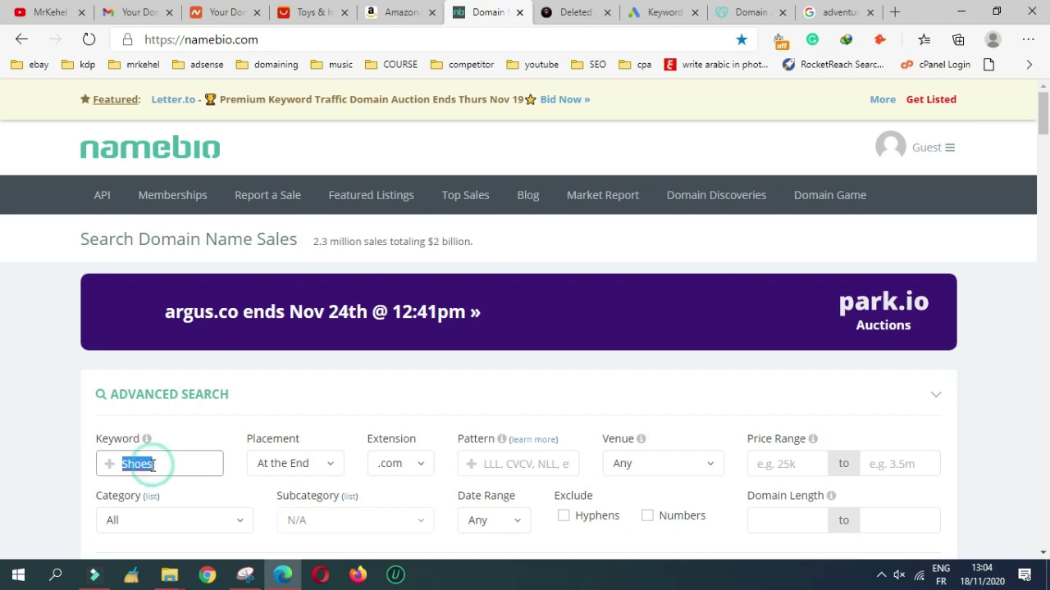
type("toy")
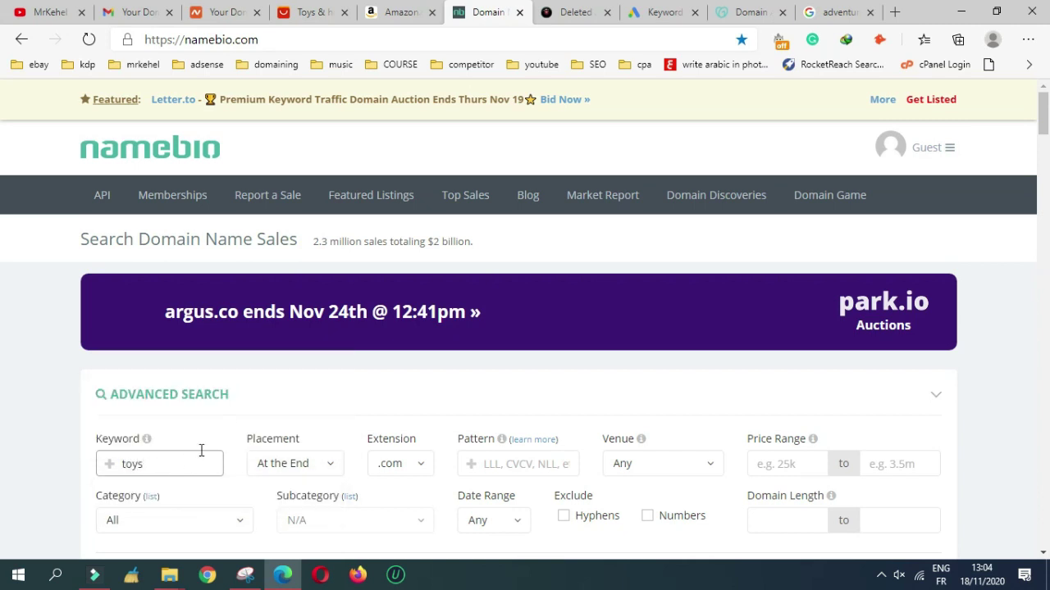
type("s")
scroll(330, 295, "down", 2)
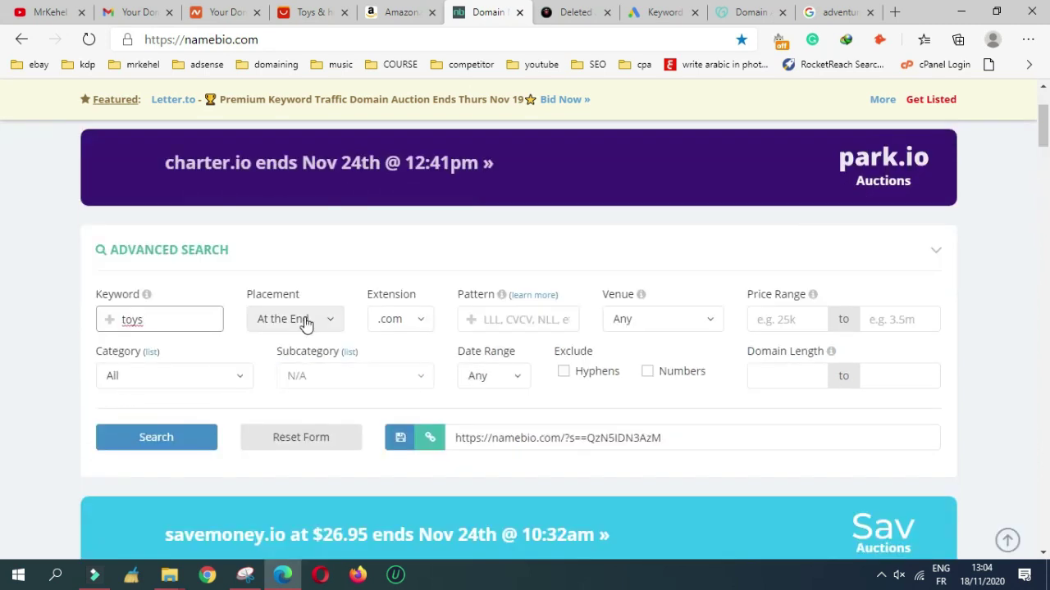
scroll(265, 406, "down", 6)
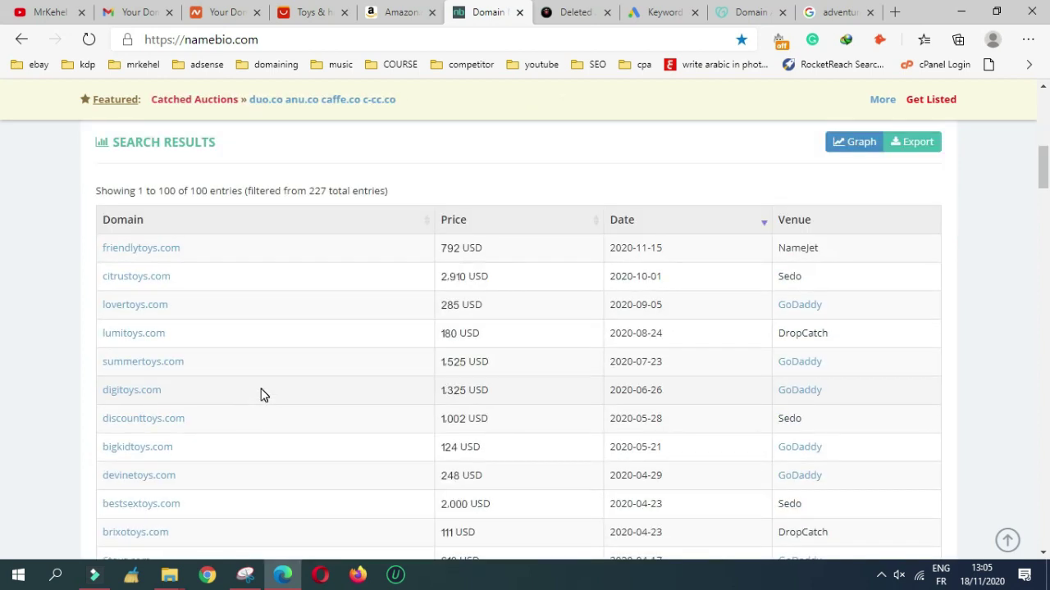
Examine the sale dates and prices of the sold .com domains ending in toys
left_click_drag(615, 248, 636, 247)
left_click(618, 250)
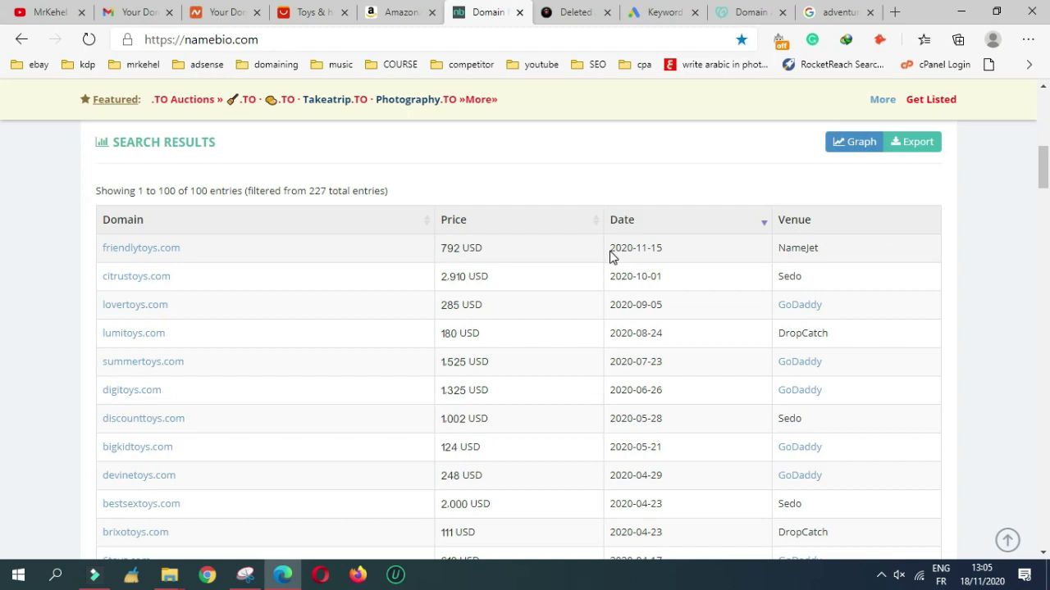
scroll(353, 284, "down", 6)
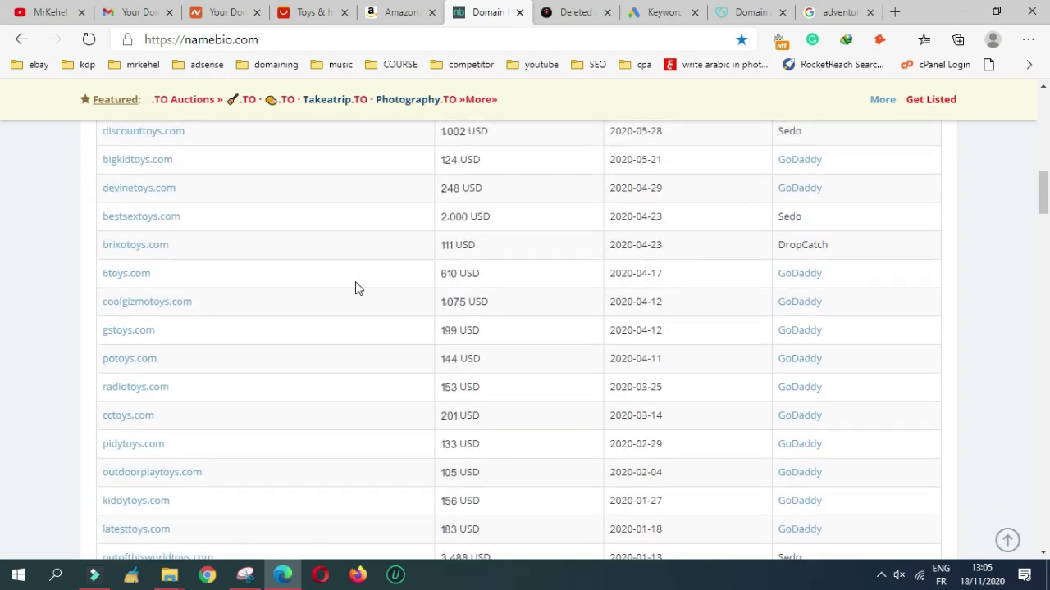
scroll(359, 292, "down", 6)
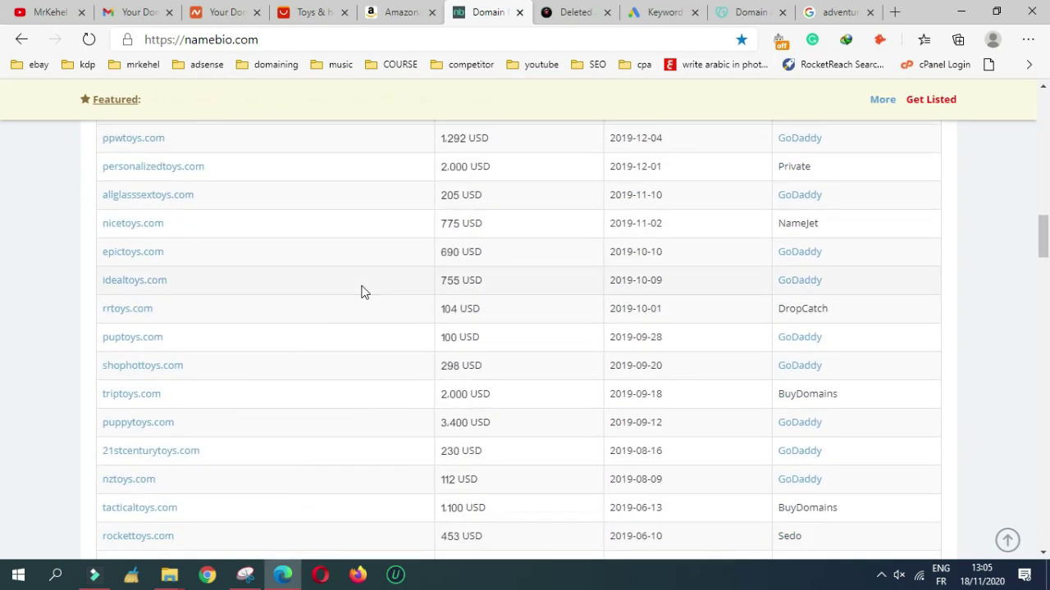
scroll(365, 293, "down", 4)
scroll(365, 295, "up", 12)
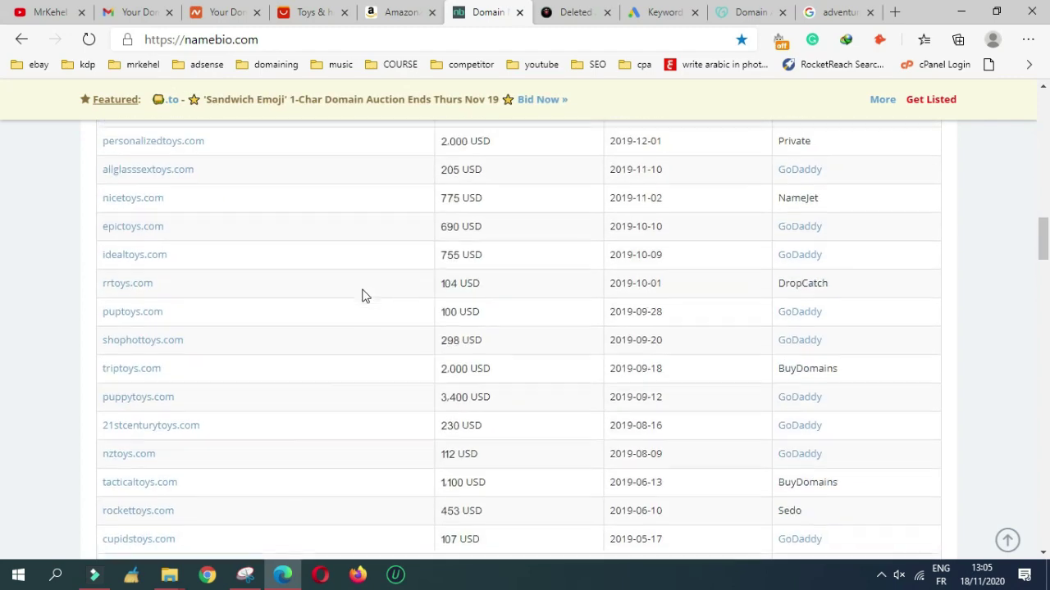
scroll(365, 296, "up", 15)
Copy the keyword toys from the NameBio search and switch to ExpiredDomains.net's deleted .com domain list
scroll(333, 332, "down", 1)
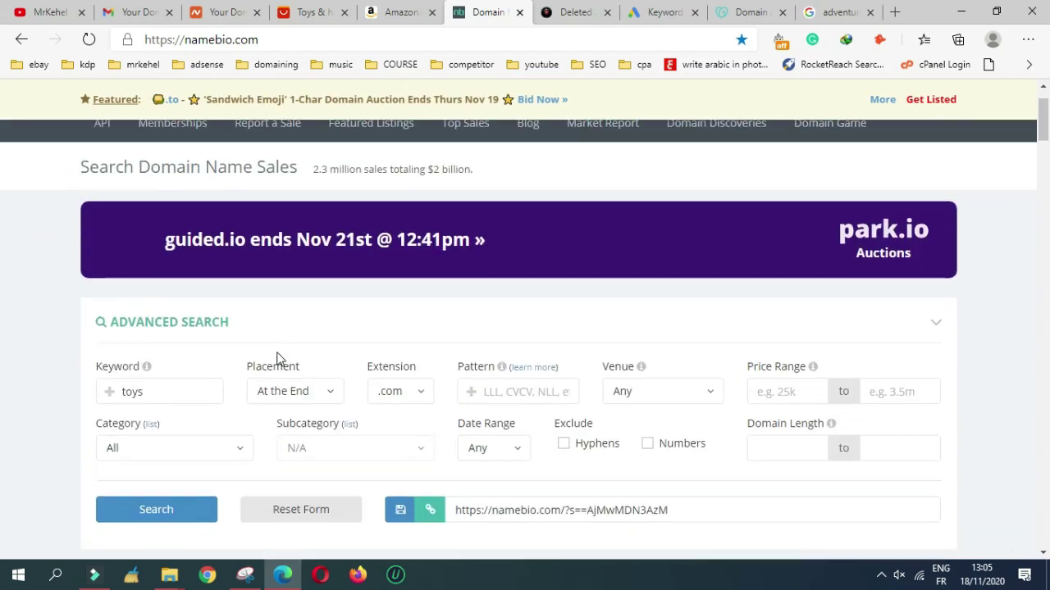
double_click(132, 392)
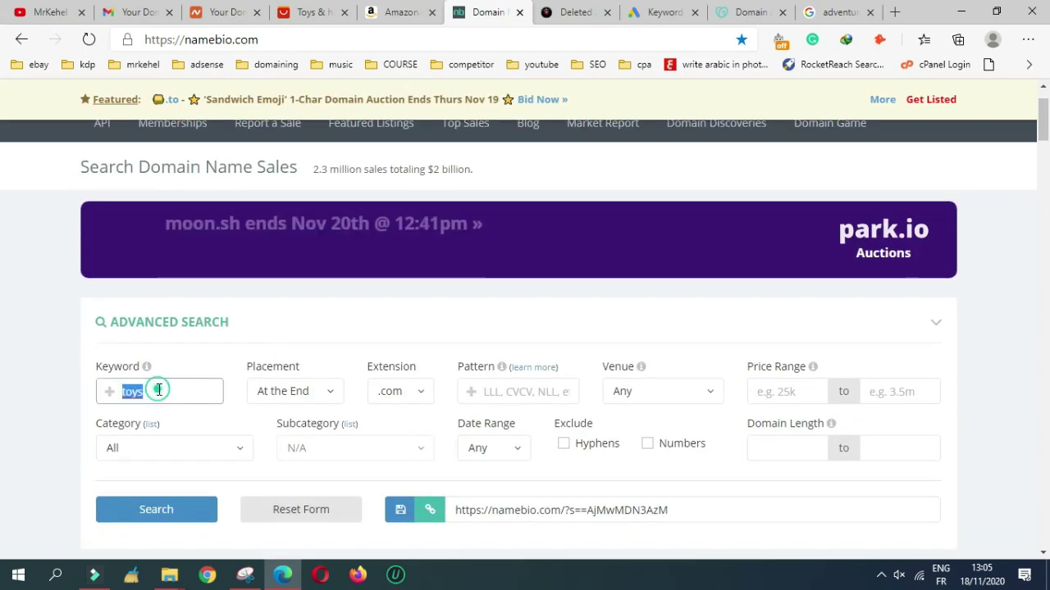
right_click(157, 392)
left_click(204, 236)
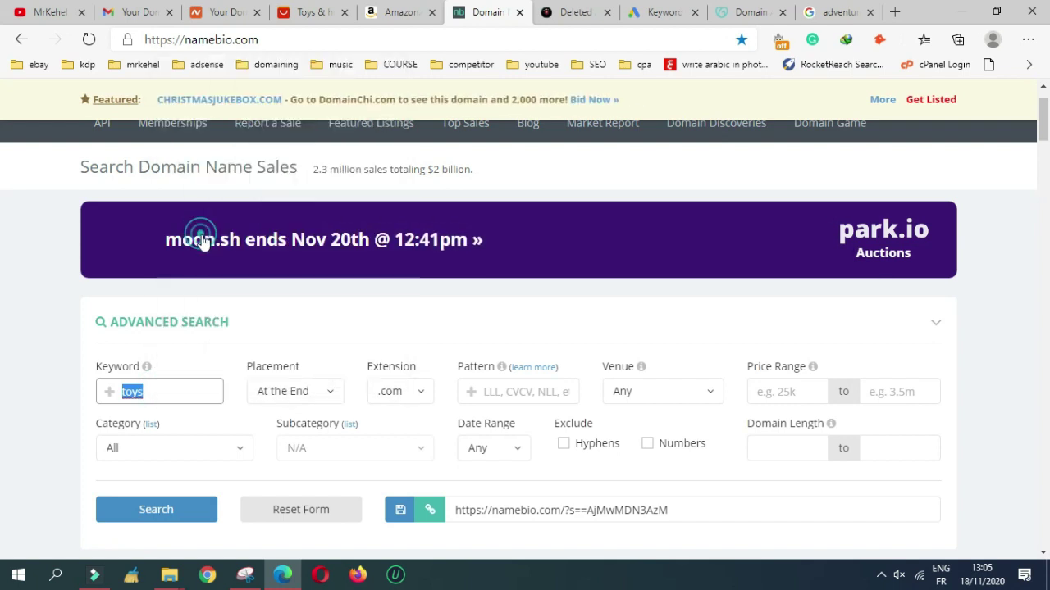
left_click(564, 20)
scroll(394, 271, "up", 20)
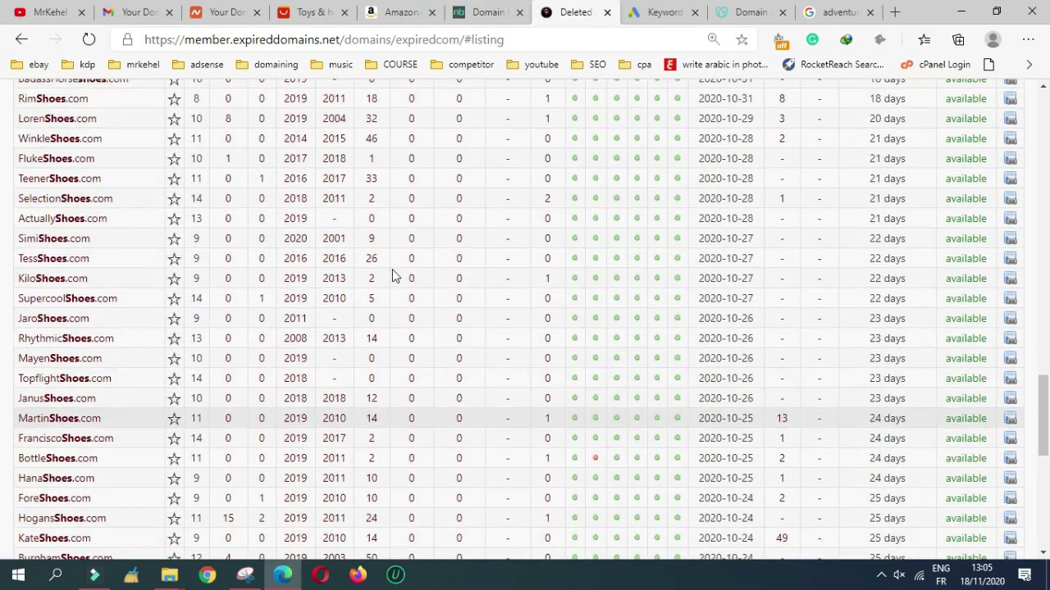
scroll(394, 272, "up", 1)
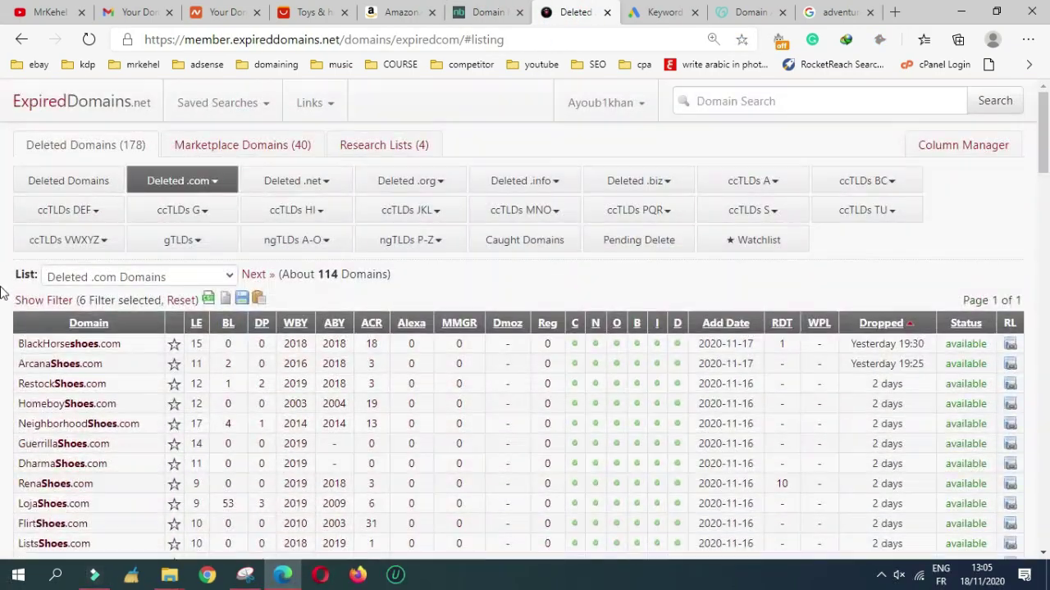
Show the filter, replace the ends-with keyword with toys, and apply it to the deleted .com domains
left_click(37, 300)
double_click(180, 399)
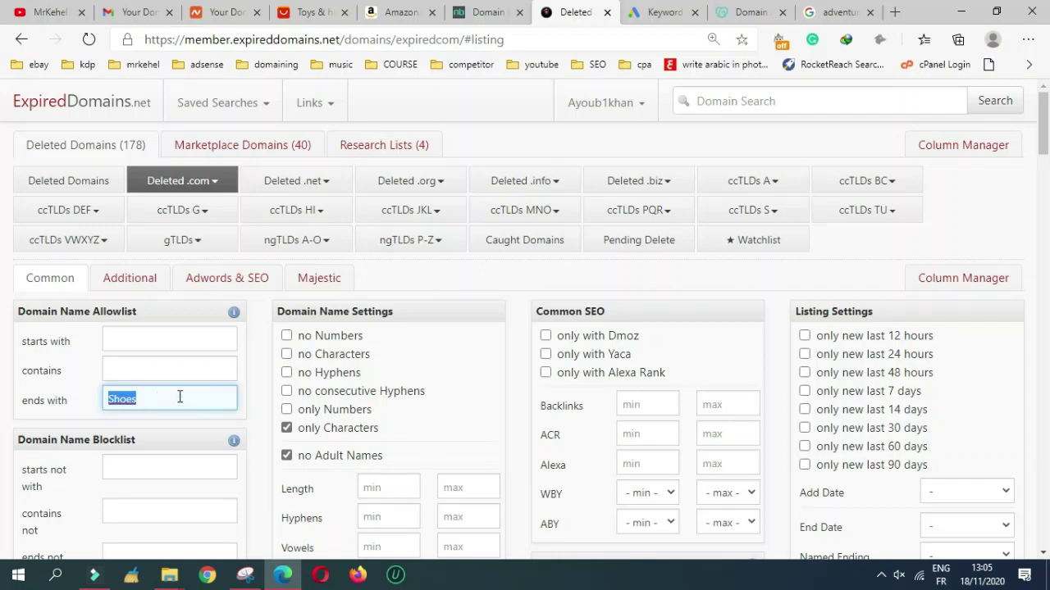
right_click(180, 399)
left_click(246, 260)
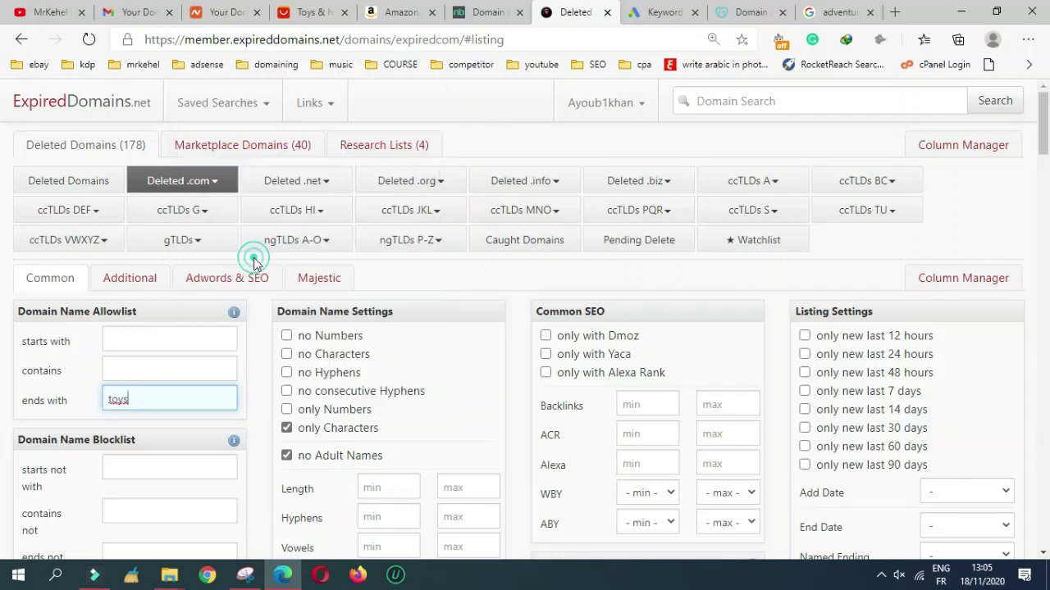
scroll(84, 429, "down", 10)
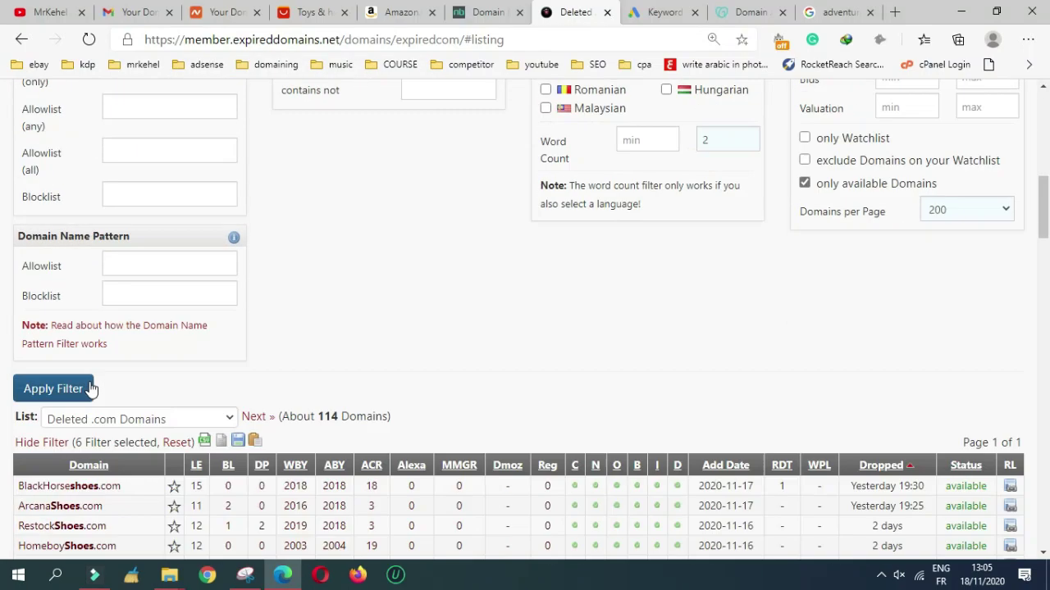
left_click(74, 243)
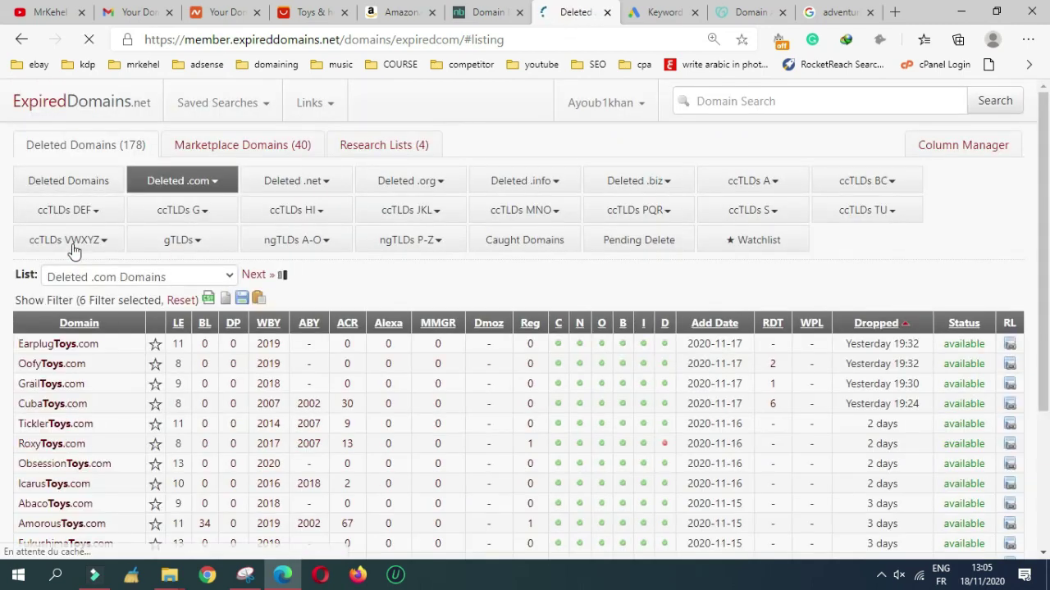
Look through the deleted .com domains ending in Toys and copy the name DonkeyToys without its extension
scroll(181, 259, "down", 2)
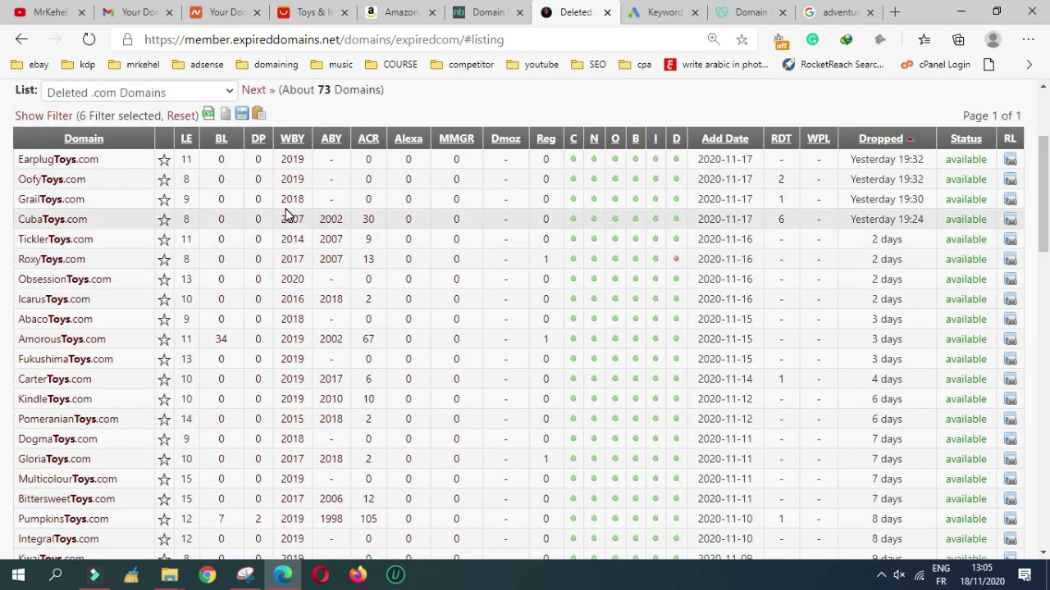
scroll(246, 199, "down", 3)
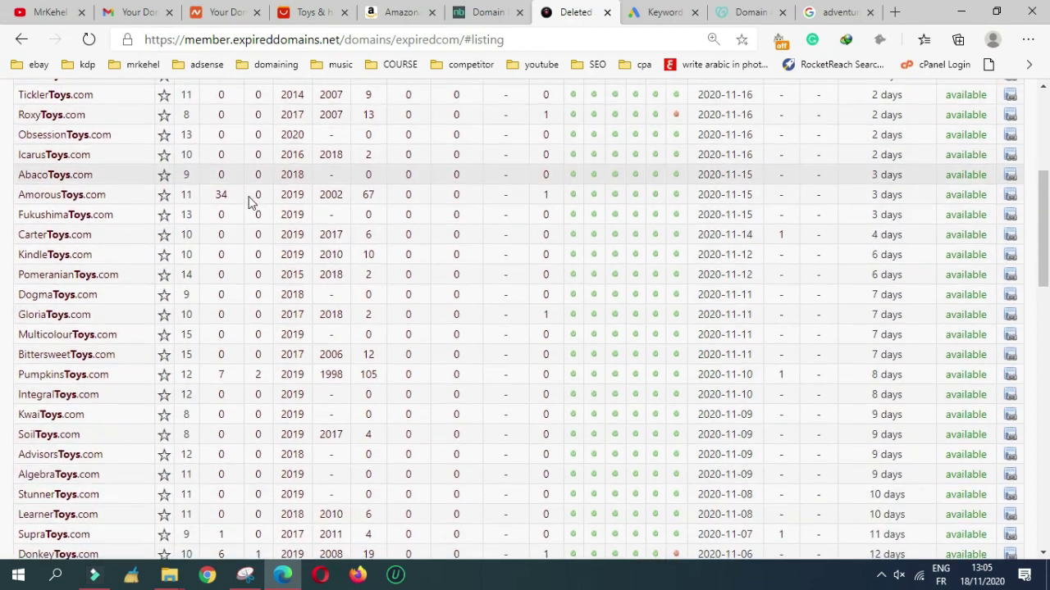
scroll(82, 242, "down", 2)
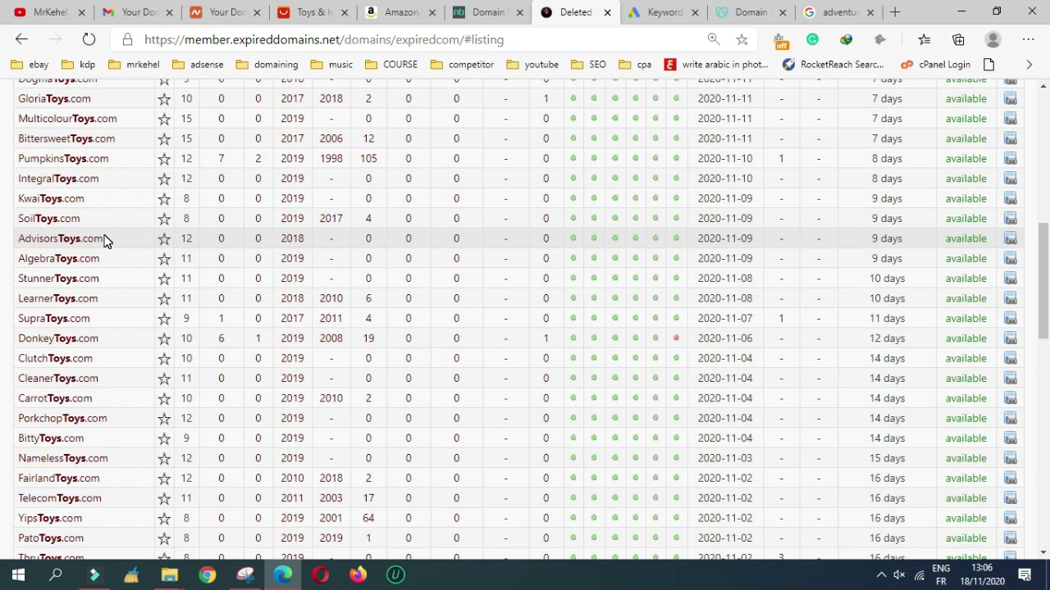
scroll(104, 240, "down", 2)
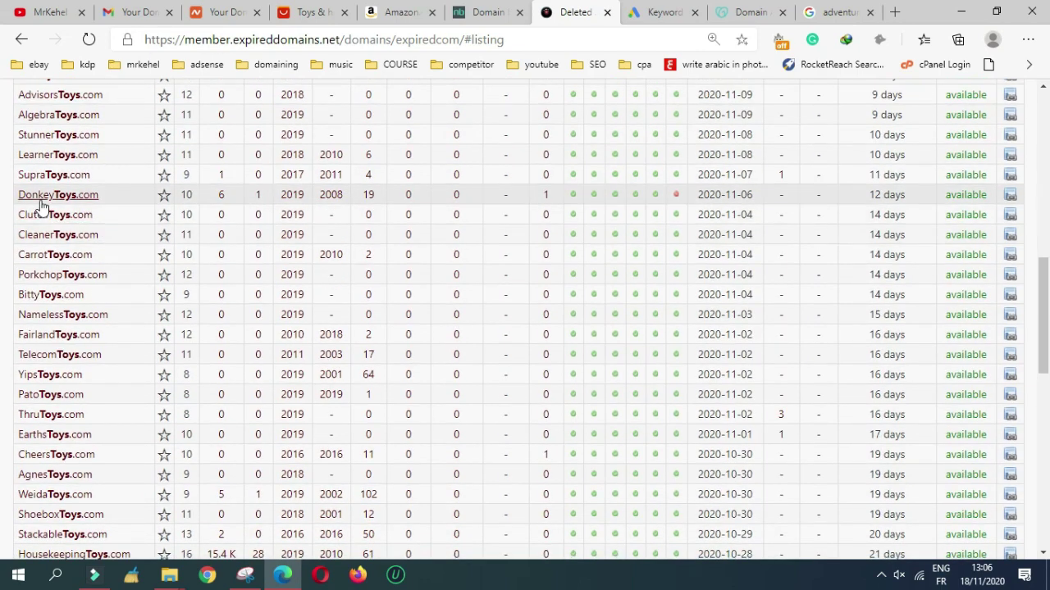
scroll(119, 221, "down", 1)
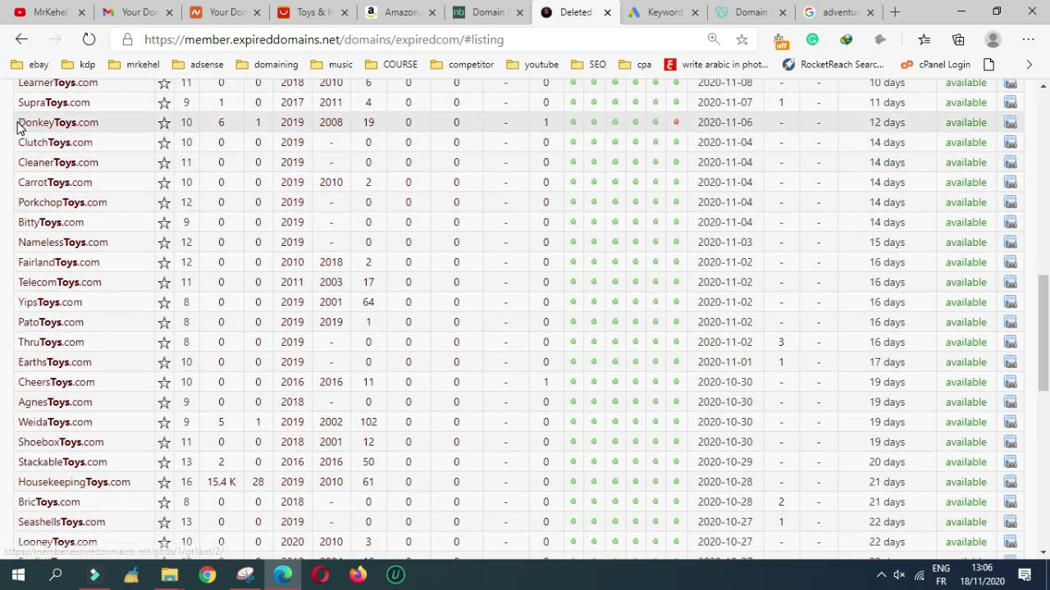
left_click_drag(18, 123, 71, 123)
key("ctrl+c")
Switch to Google Ads Keyword Planner, replace the searched keyword with Donkey Toys, and get its keyword results
left_click(636, 6)
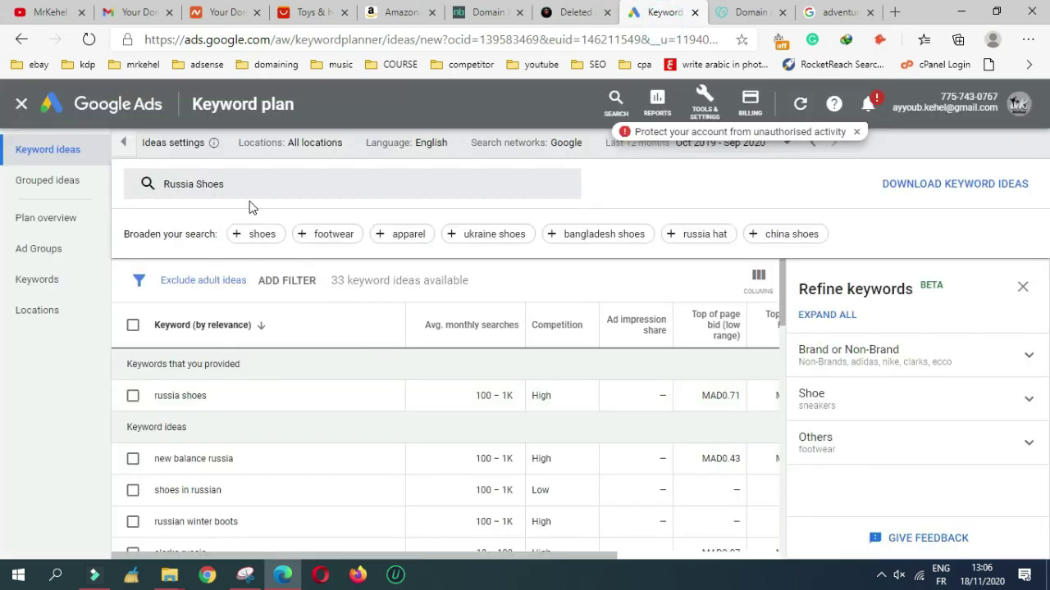
left_click(243, 188)
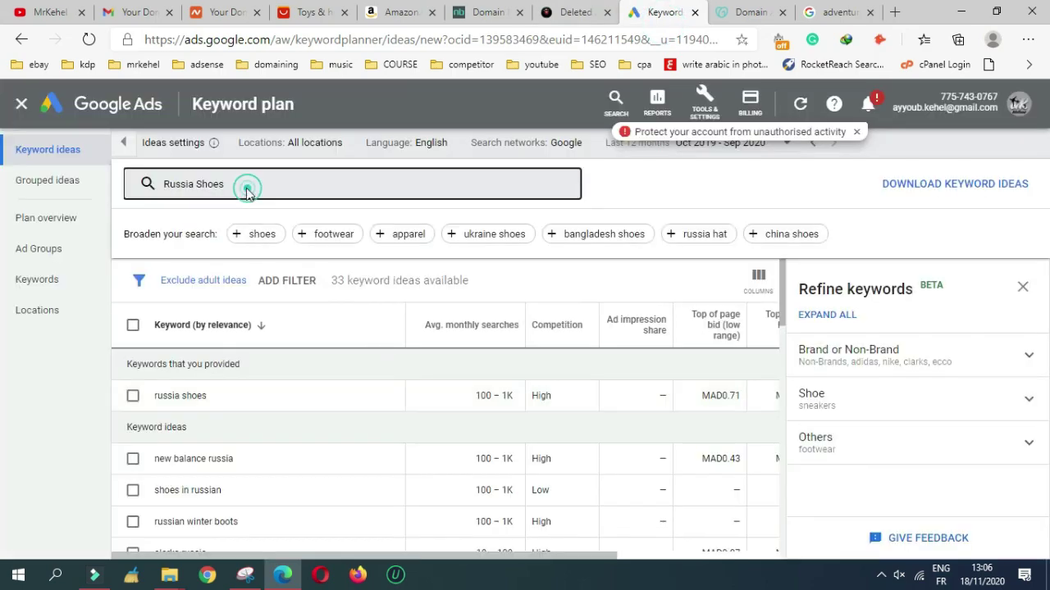
left_click(231, 260)
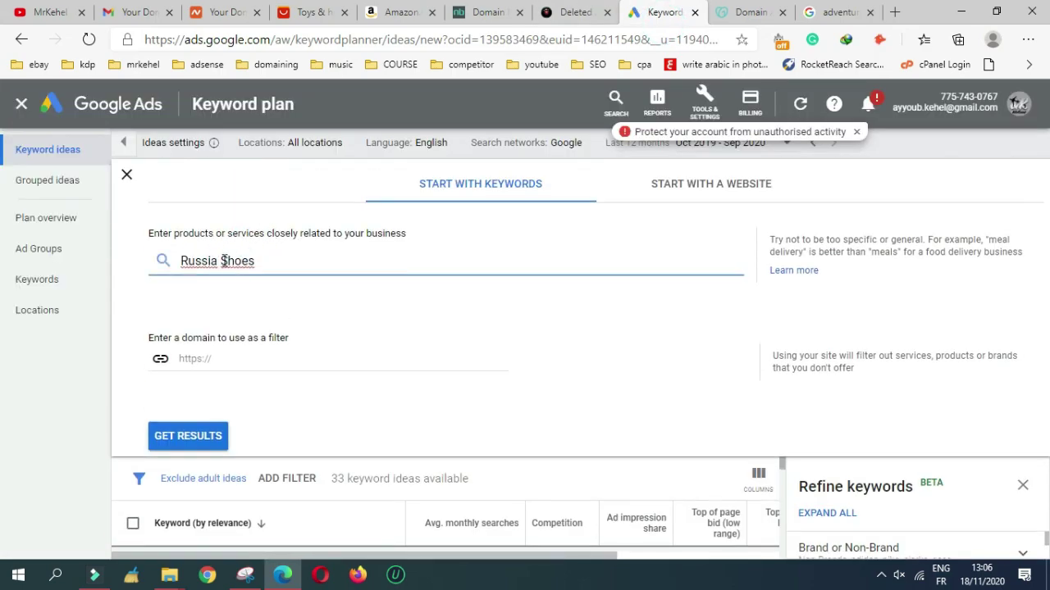
triple_click(223, 260)
right_click(224, 261)
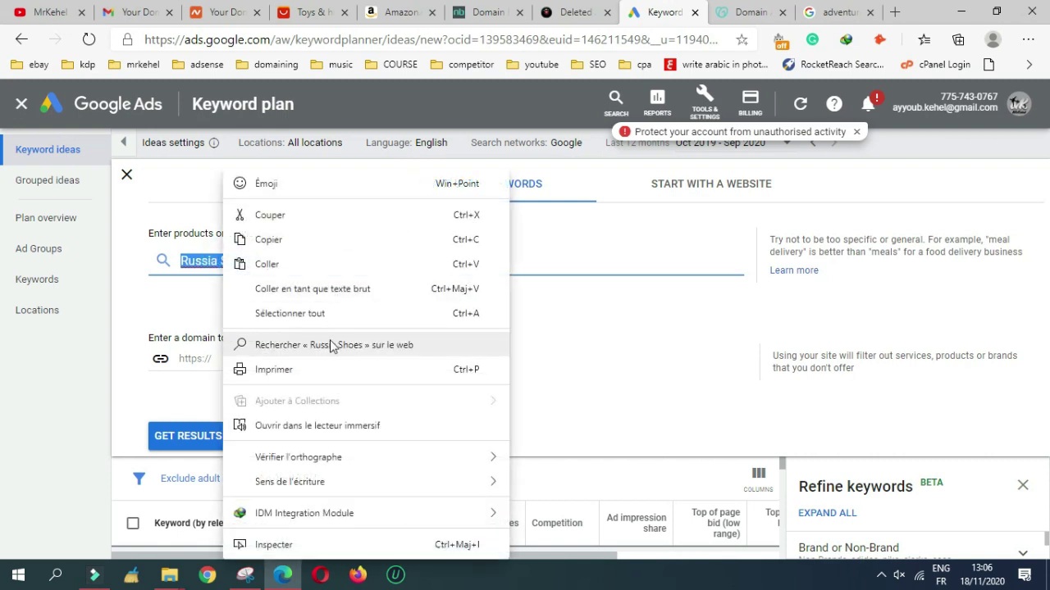
left_click(312, 288)
left_click(223, 260)
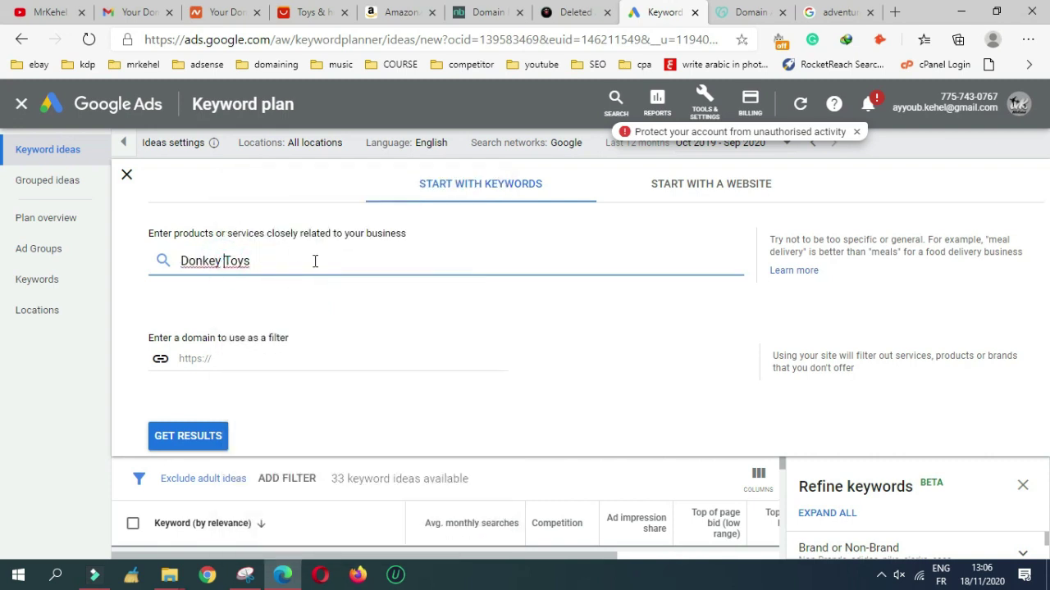
key("Return")
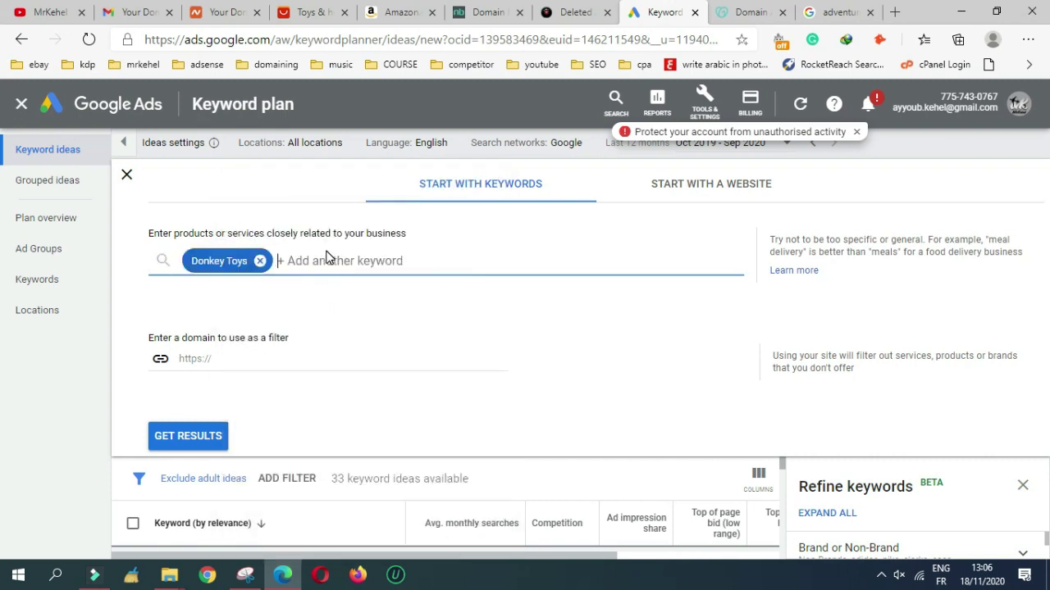
left_click(205, 437)
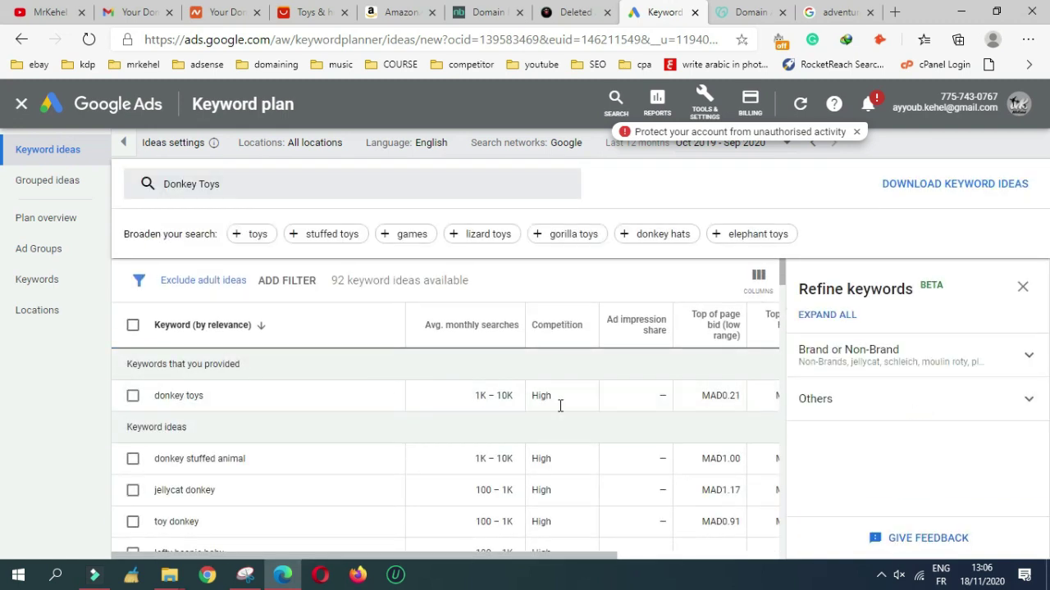
Select the keyword donkey toys, then switch to the Google results for "donkey toys" and show the matching images
left_click_drag(543, 565, 497, 572)
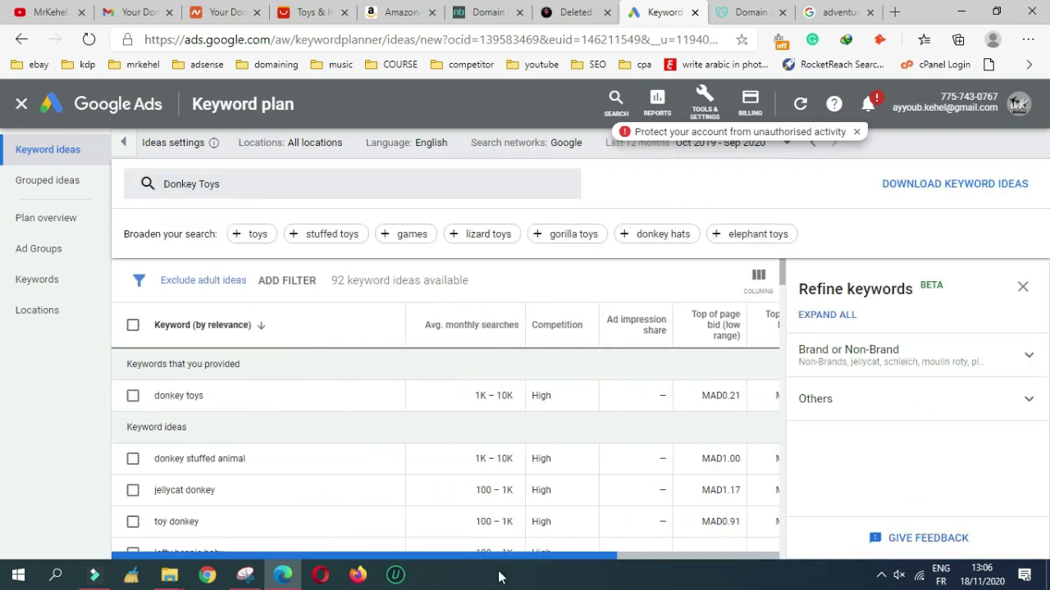
triple_click(201, 395)
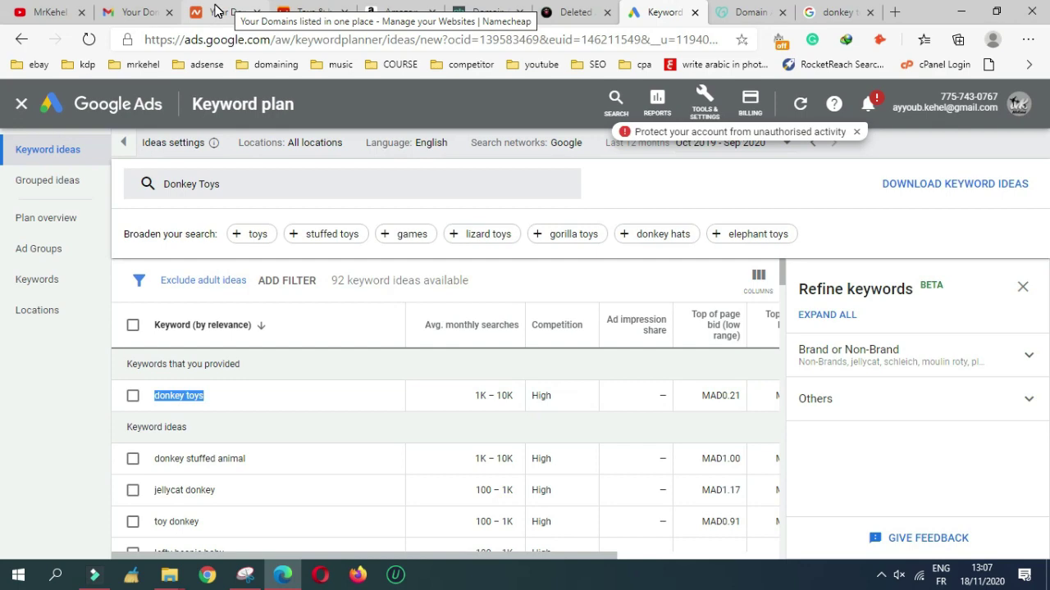
left_click(836, 11)
scroll(752, 162, "up", 10)
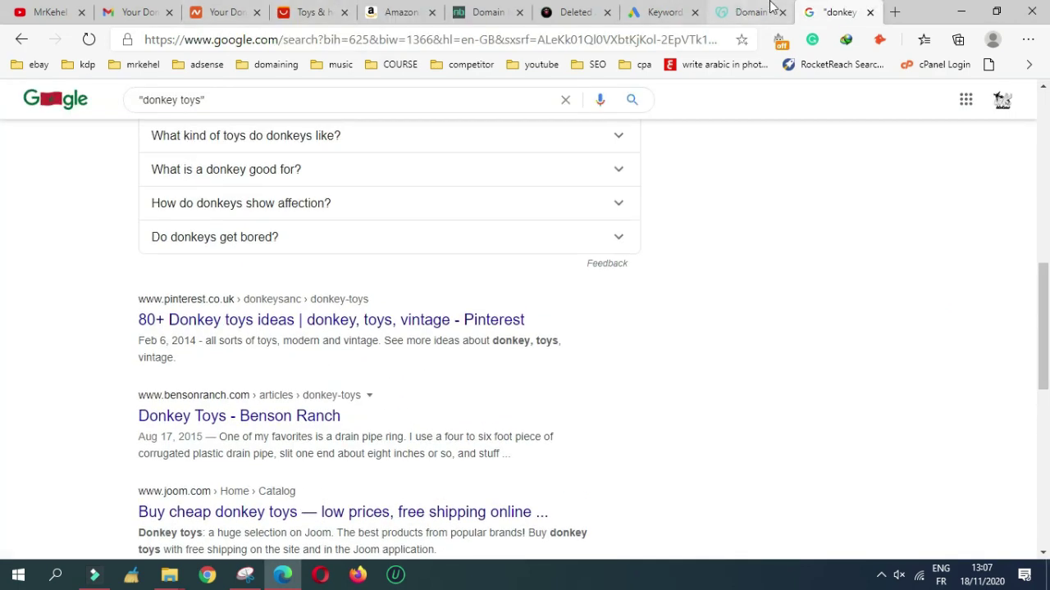
scroll(279, 295, "up", 8)
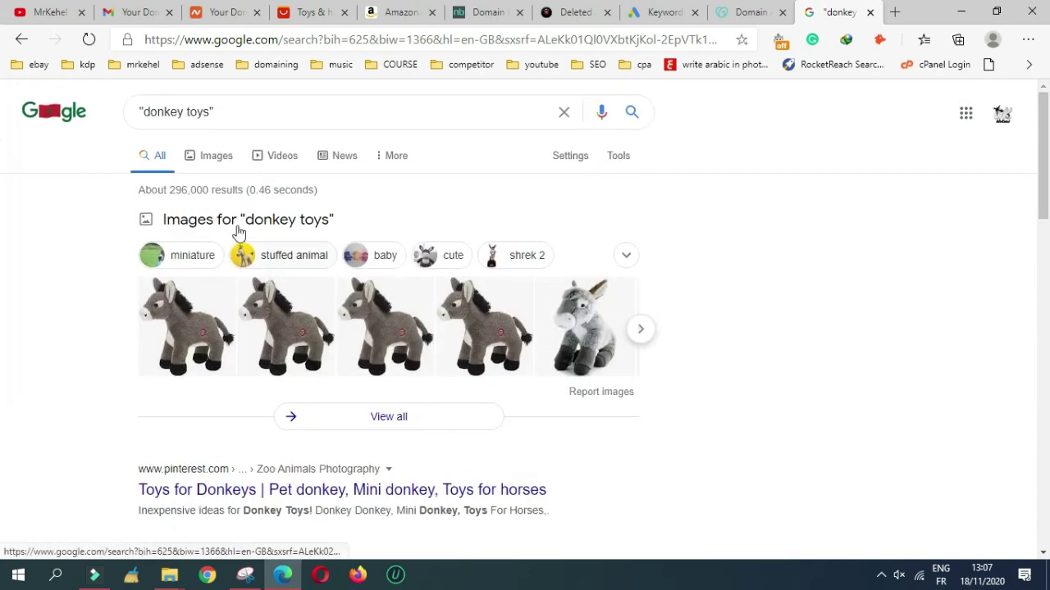
left_click(214, 155)
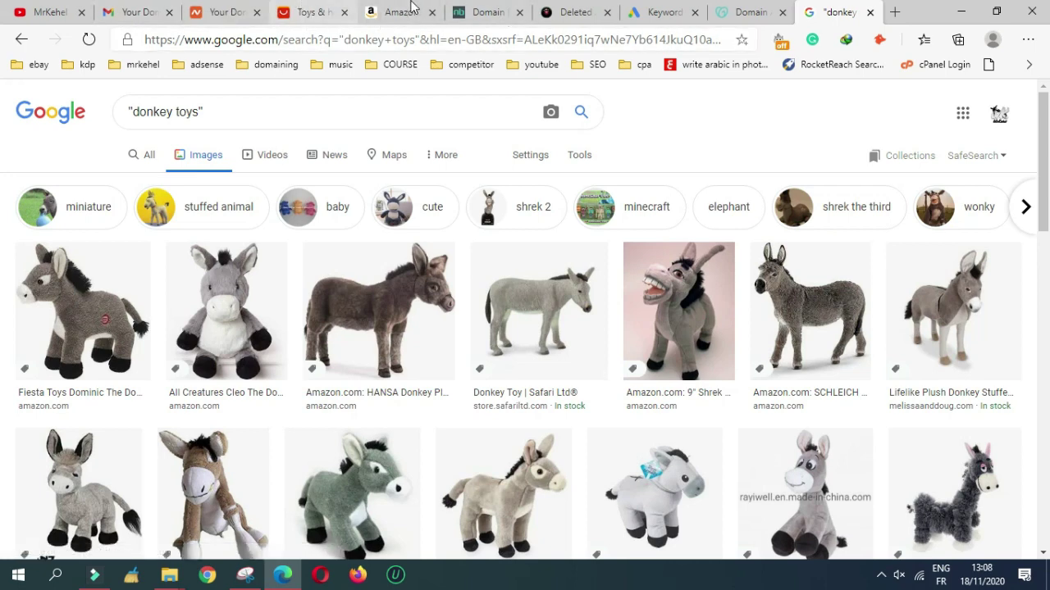
Switch to NameBio and review the prices and dates of the sold .com domains ending in toys
left_click(485, 12)
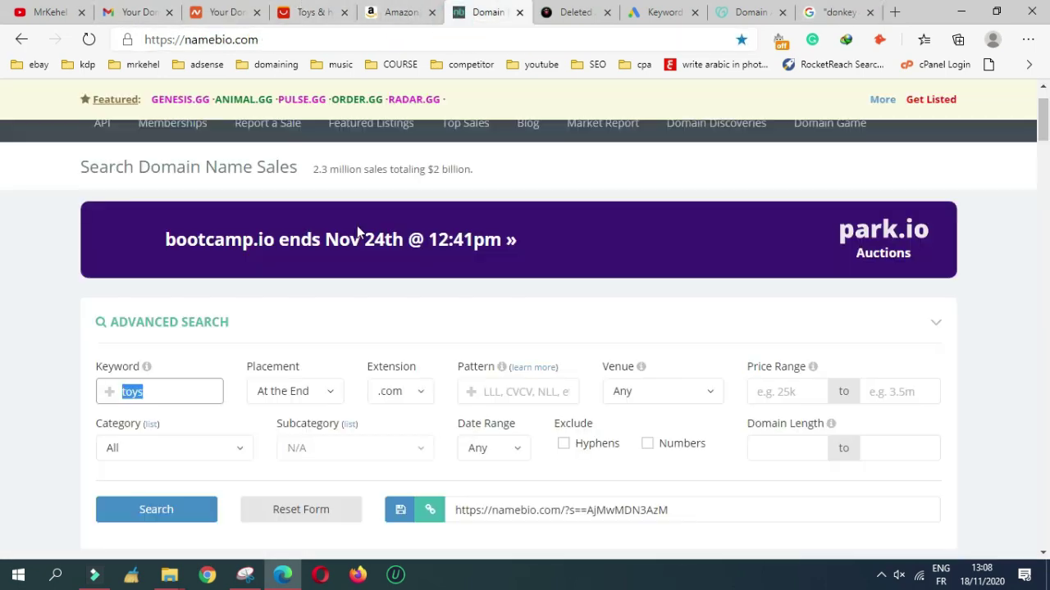
left_click(368, 318)
scroll(373, 322, "down", 10)
scroll(386, 323, "up", 4)
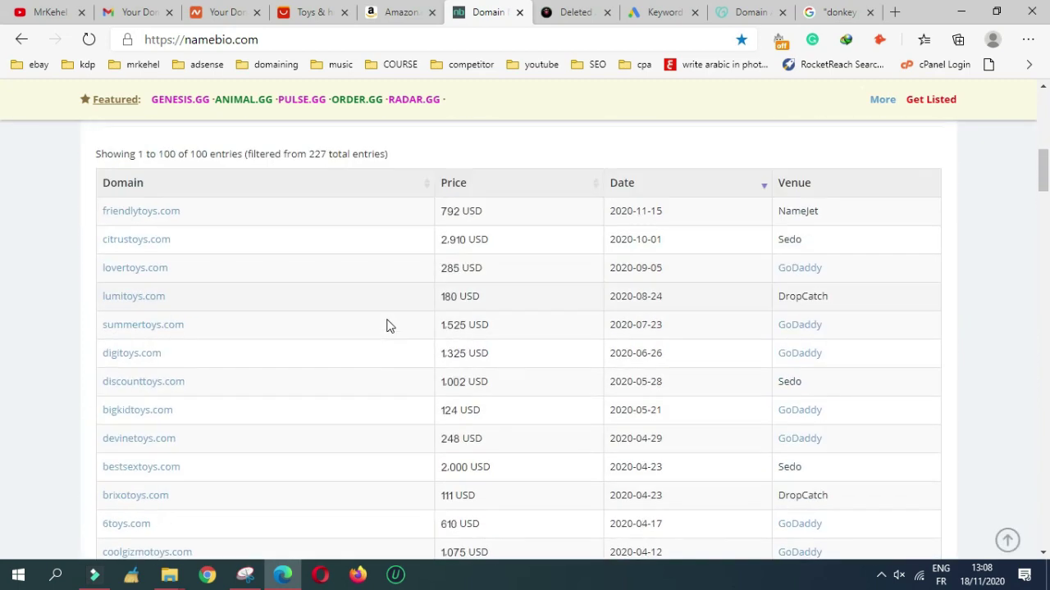
Look further through ExpiredDomains.net's deleted .com domains ending in Toys, then return to the Keyword Planner results for Donkey Toys
left_click(576, 12)
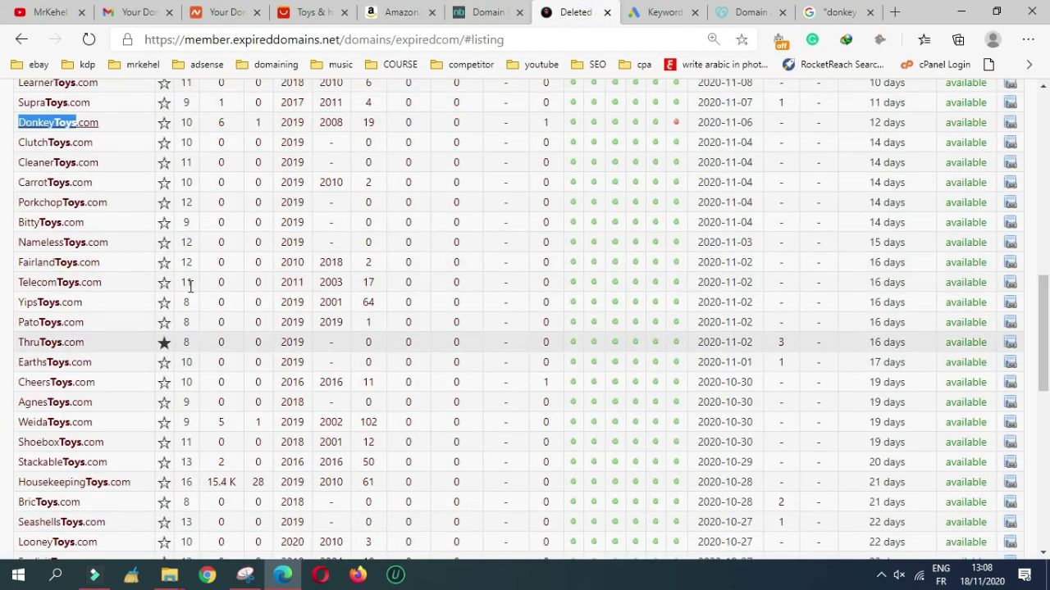
scroll(230, 225, "down", 5)
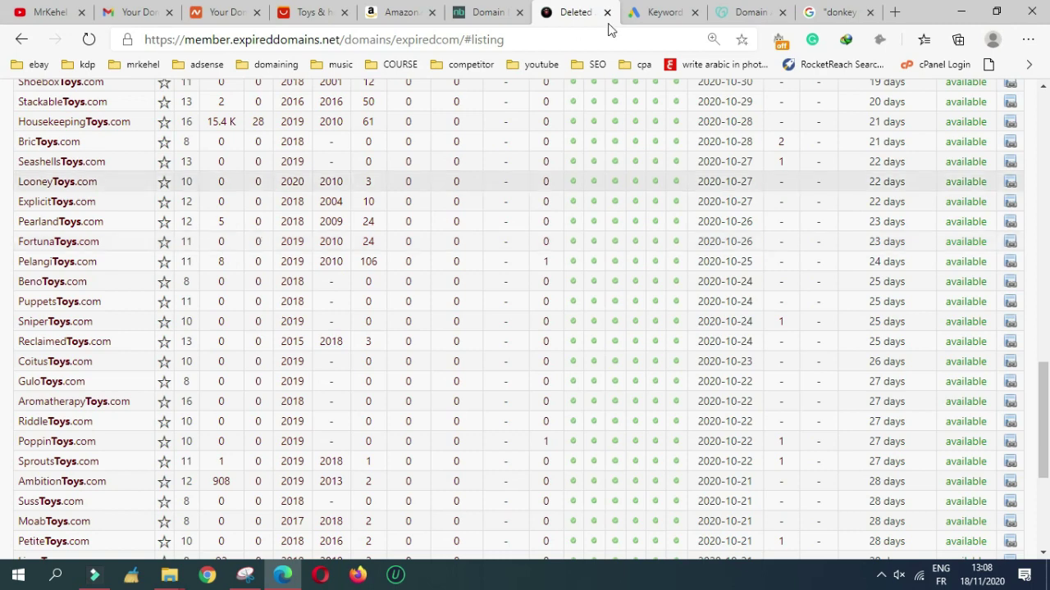
left_click(670, 10)
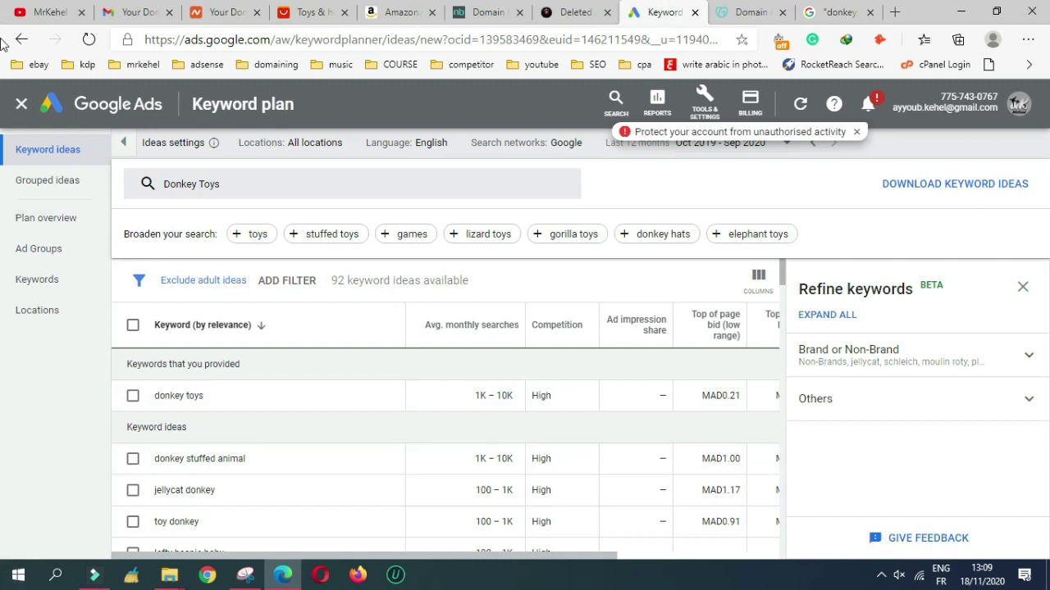
Switch to GoDaddy Auctions, open the list of sold domains, and examine the price adventurehats.com sold at
left_click(139, 14)
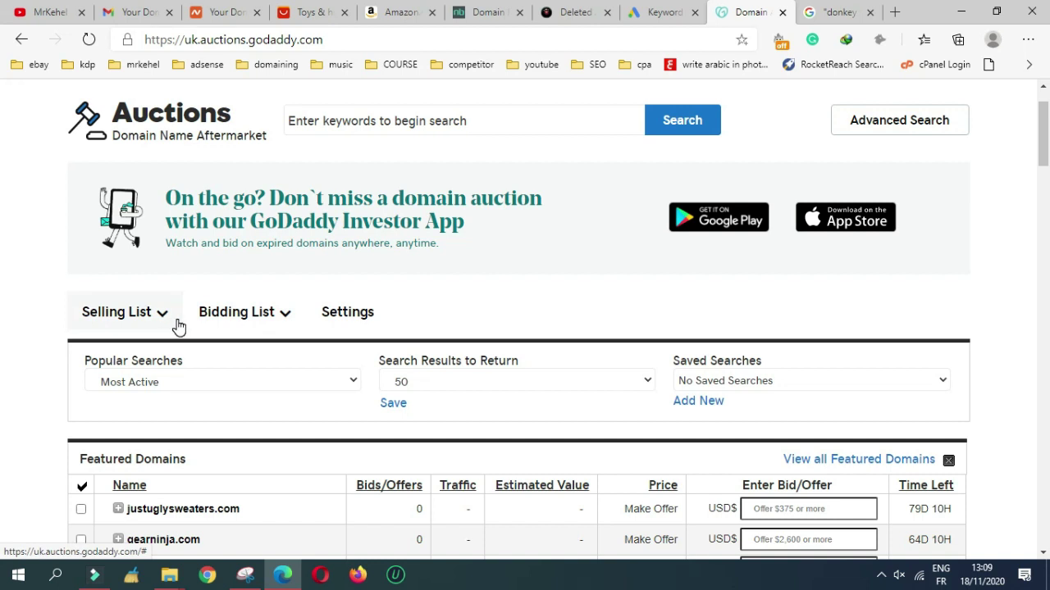
left_click(160, 318)
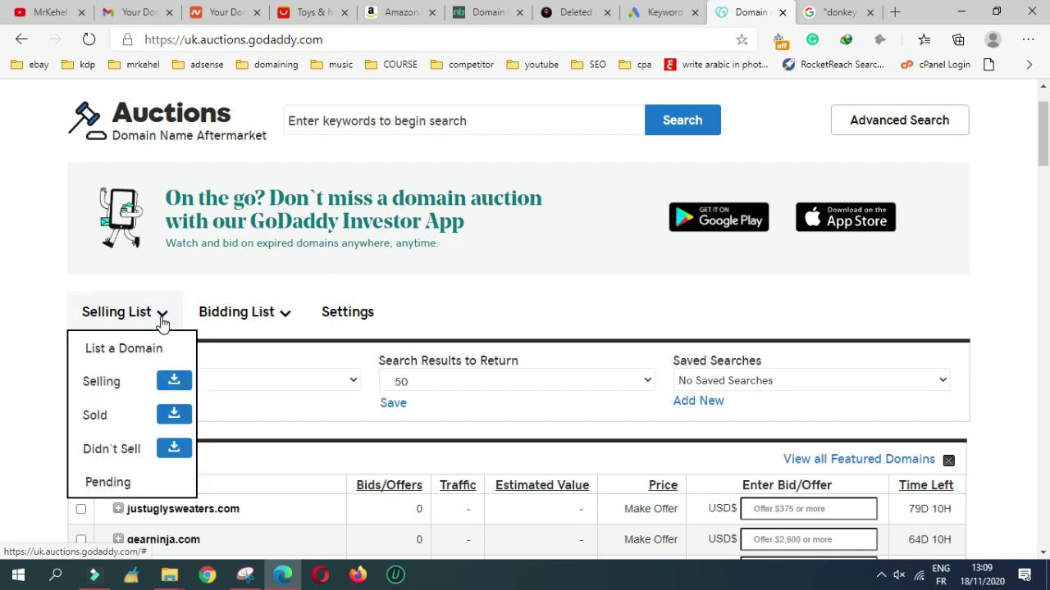
left_click(112, 414)
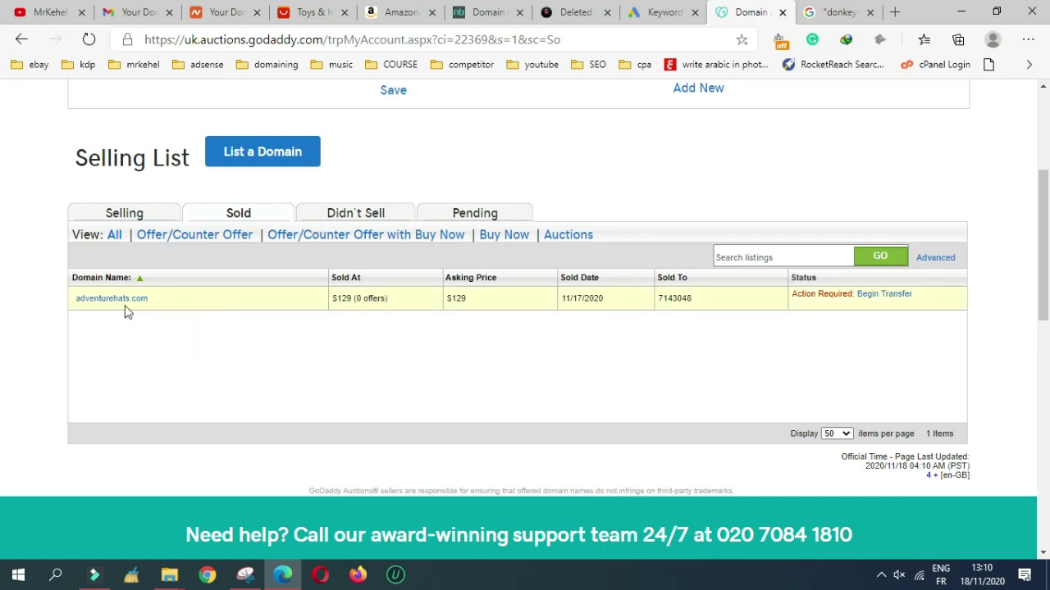
left_click(351, 300)
left_click_drag(341, 298, 375, 298)
left_click(353, 299)
left_click(375, 298)
left_click(341, 300)
Begin the transfer of the sold domain adventurehats.com and check the payout in the transfer form
left_click(880, 295)
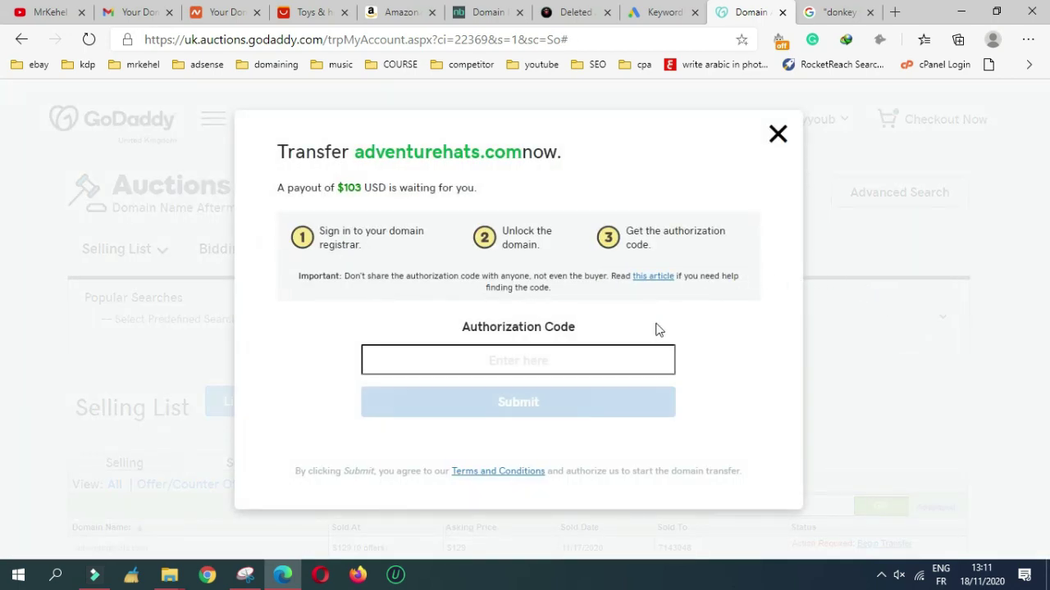
left_click(563, 355)
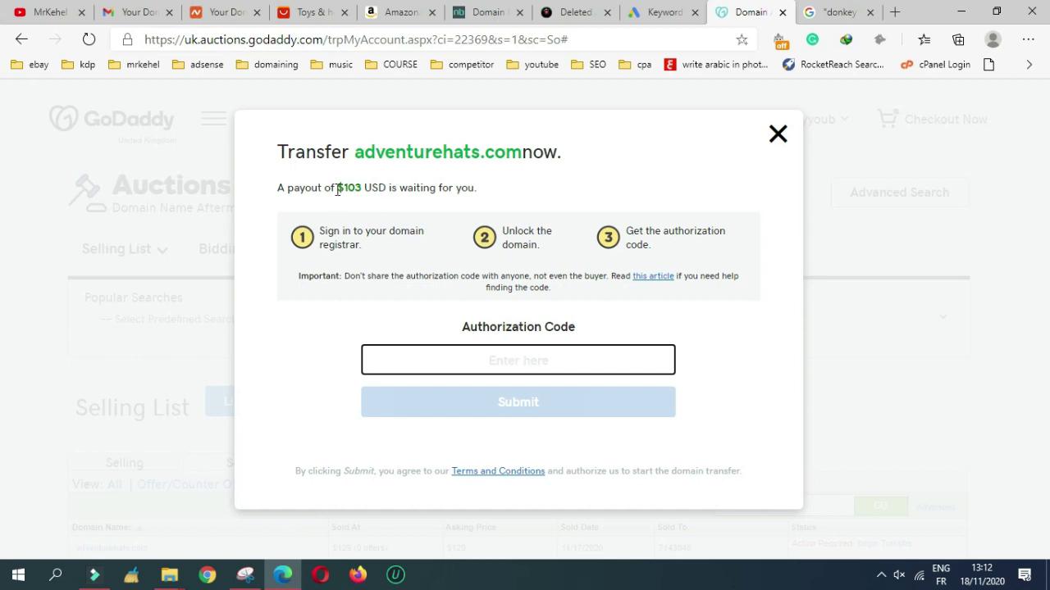
left_click_drag(335, 188, 362, 189)
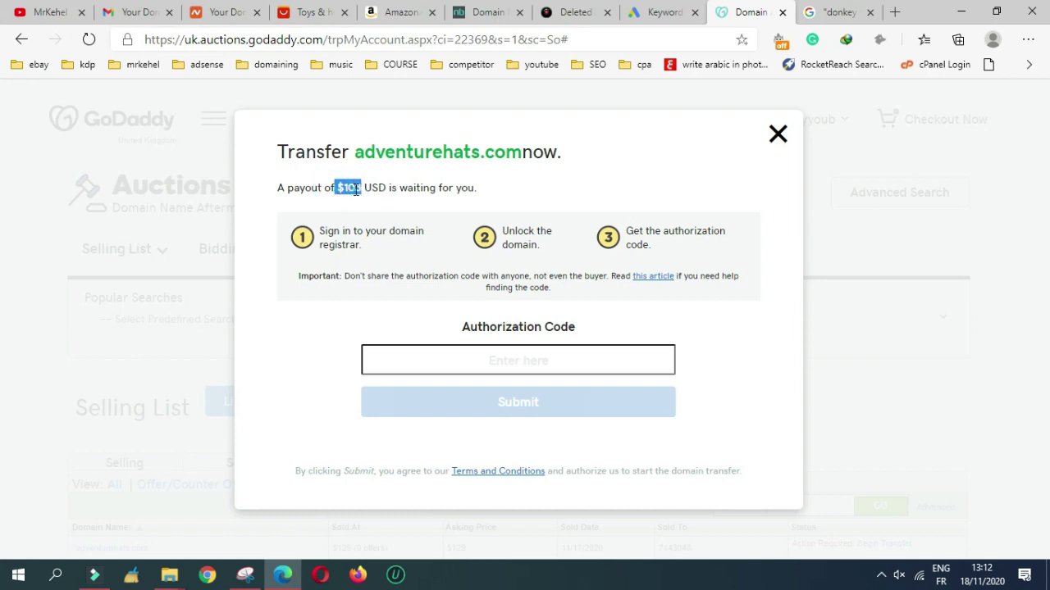
left_click(359, 190)
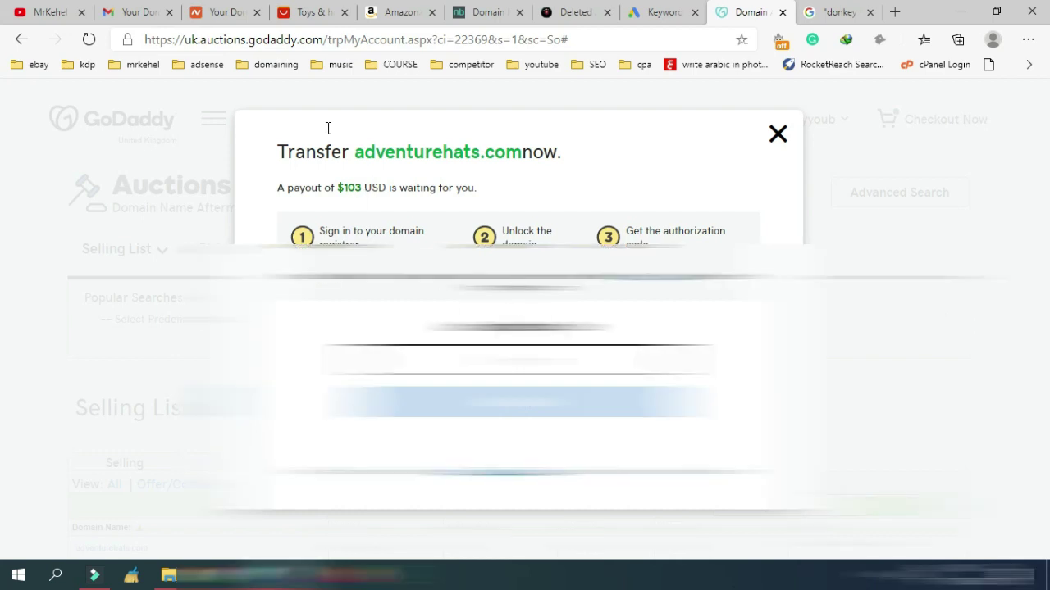
Switch to the Namecheap domain list, open adventurehats.com for management, and check its domain lock in the sharing and transfer settings
left_click(230, 11)
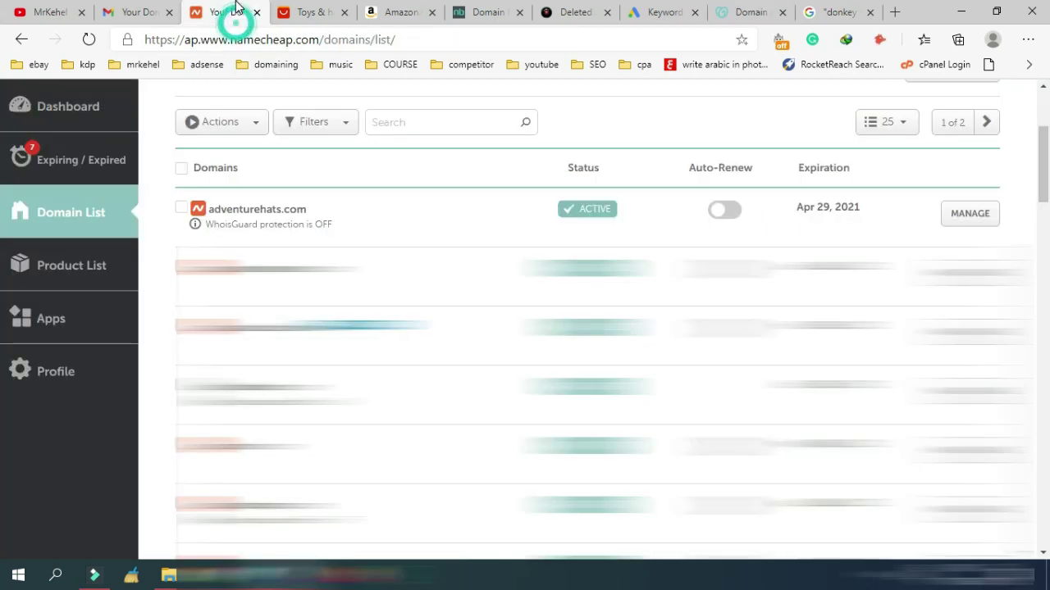
left_click(973, 225)
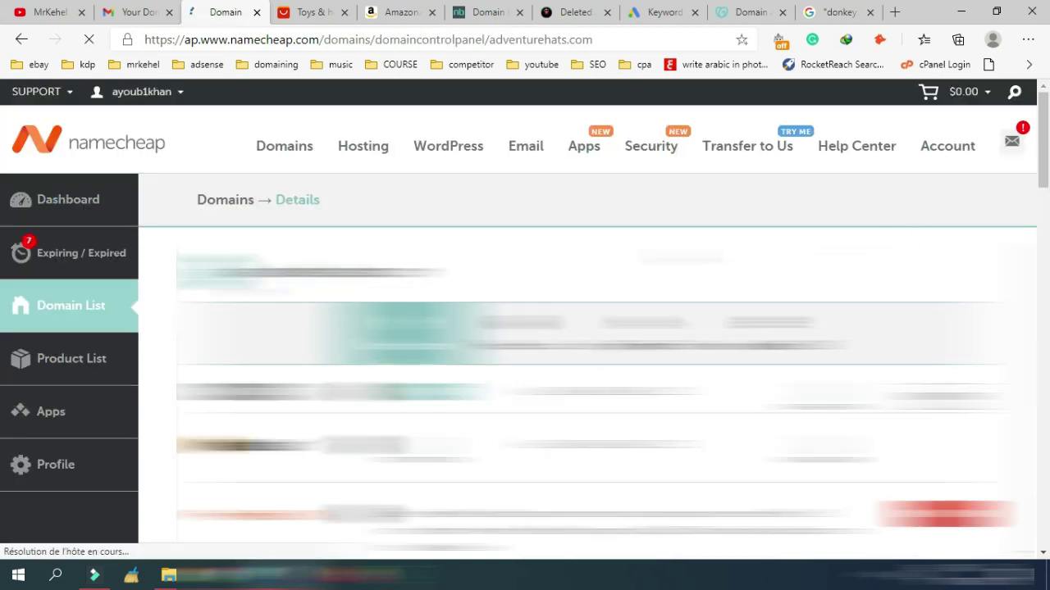
scroll(743, 221, "down", 1)
left_click(656, 205)
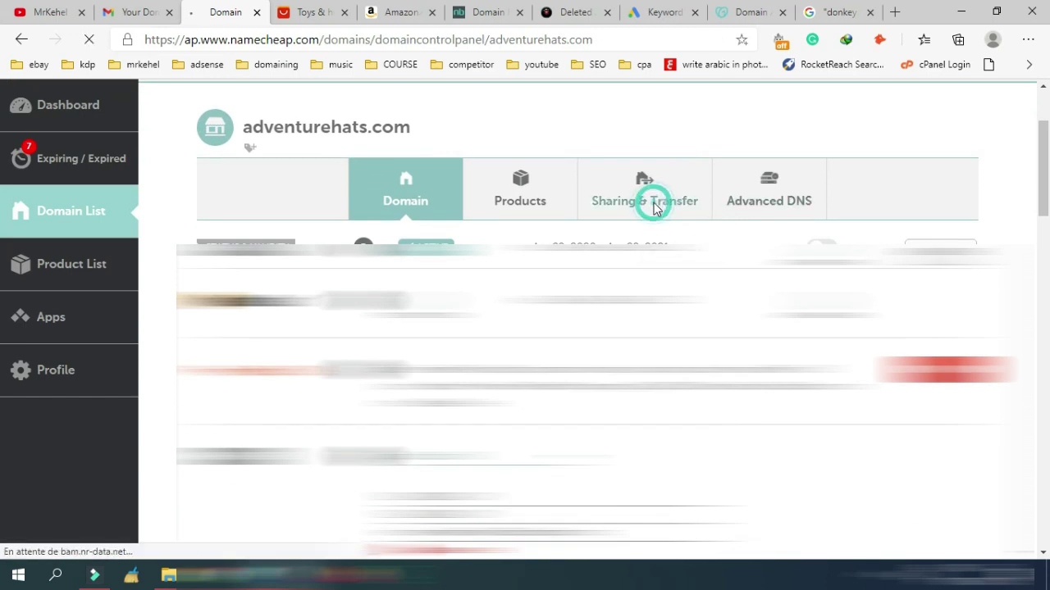
scroll(654, 202, "down", 2)
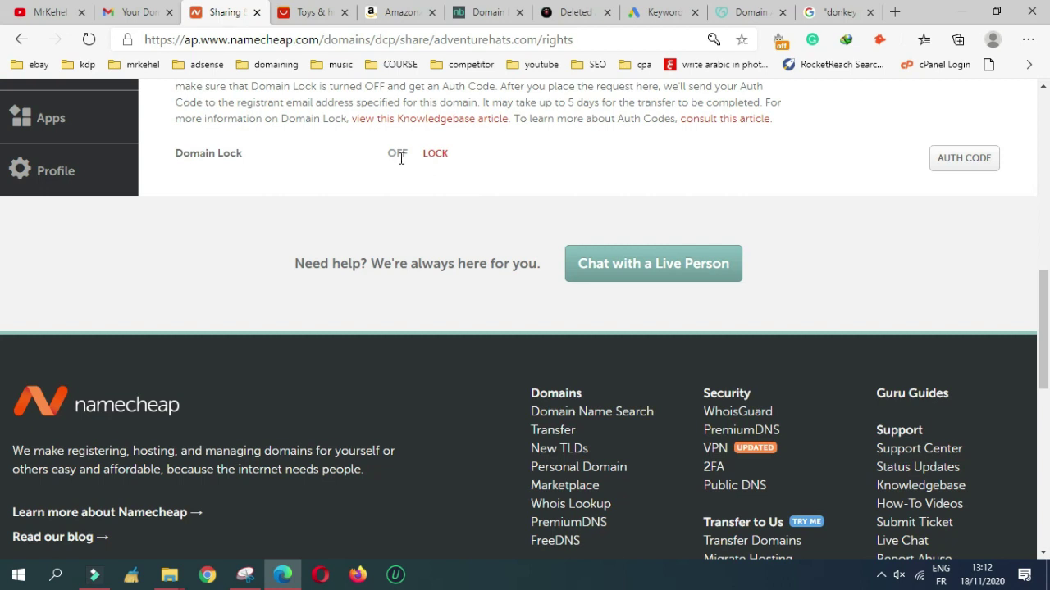
Request the auth code for adventurehats.com, giving Other as the reason for transferring the domain out
left_click(956, 166)
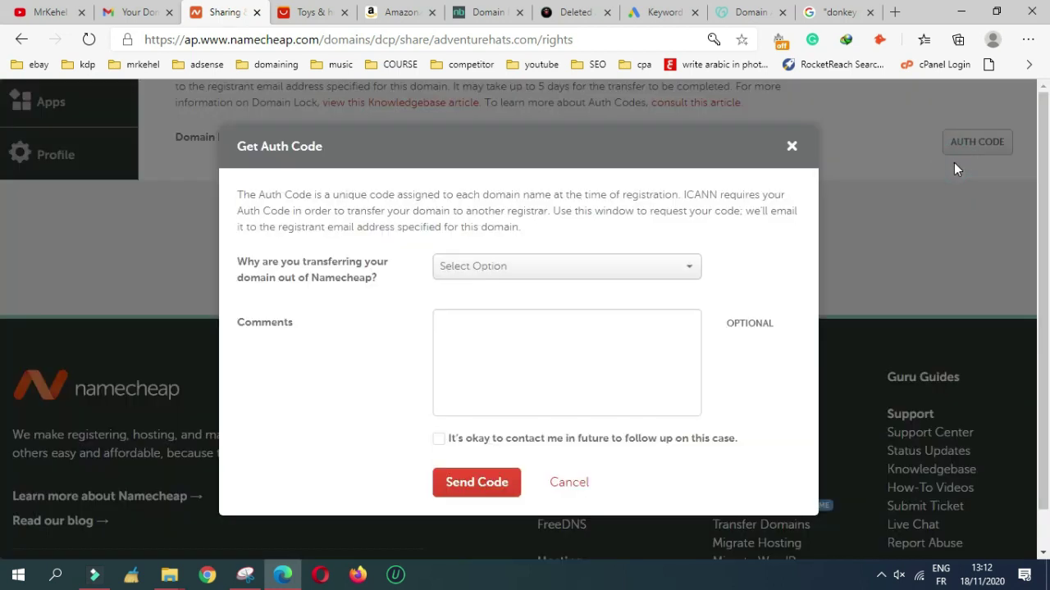
left_click(645, 271)
left_click(545, 397)
scroll(445, 413, "down", 1)
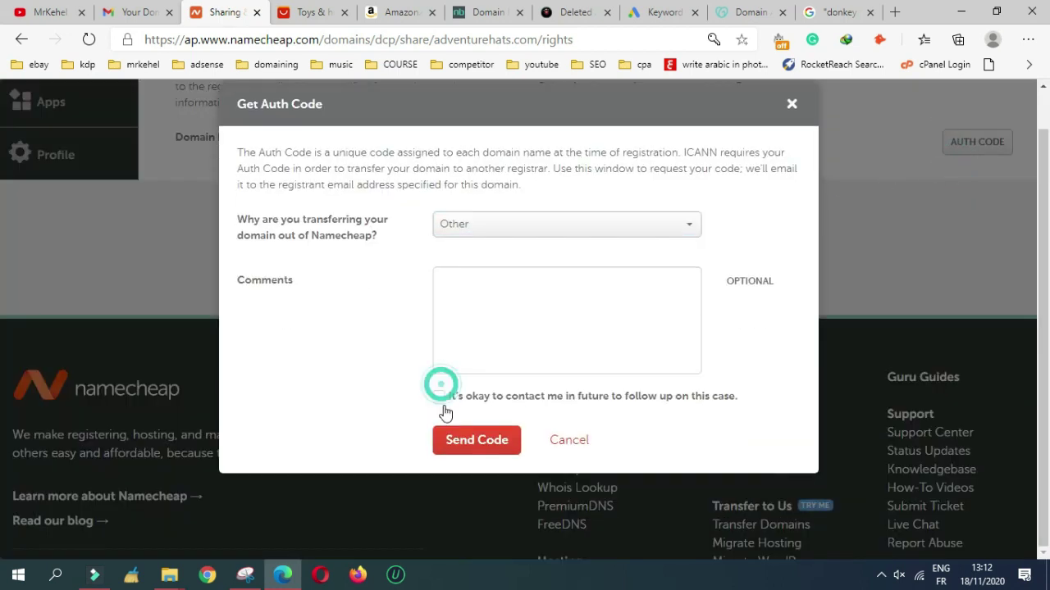
left_click(479, 441)
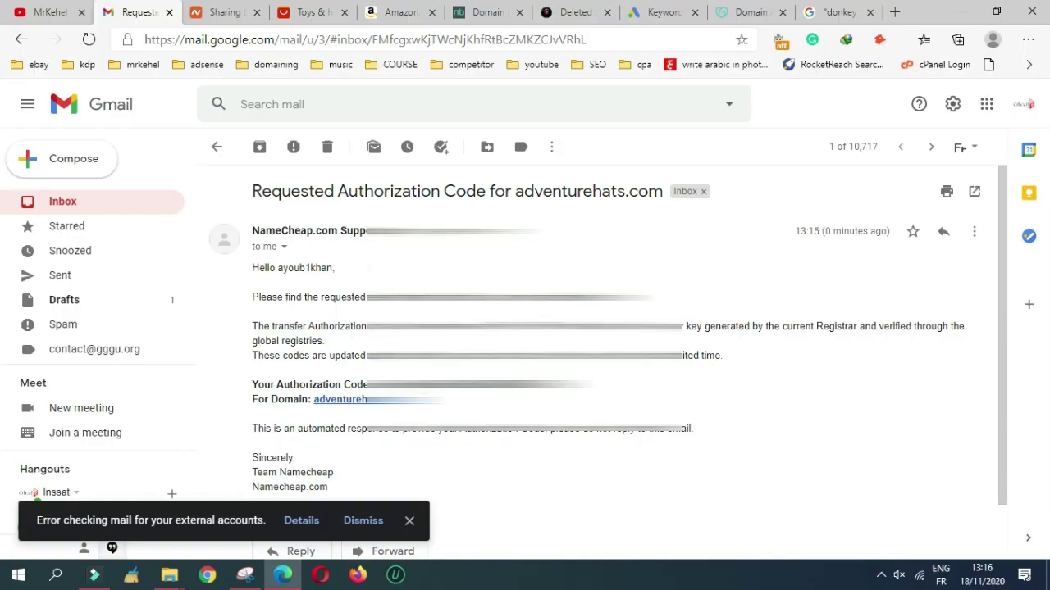
Copy the authorization code from the Namecheap email in Gmail and submit it in GoDaddy's transfer form for adventurehats.com
left_click_drag(368, 385, 597, 385)
right_click(546, 382)
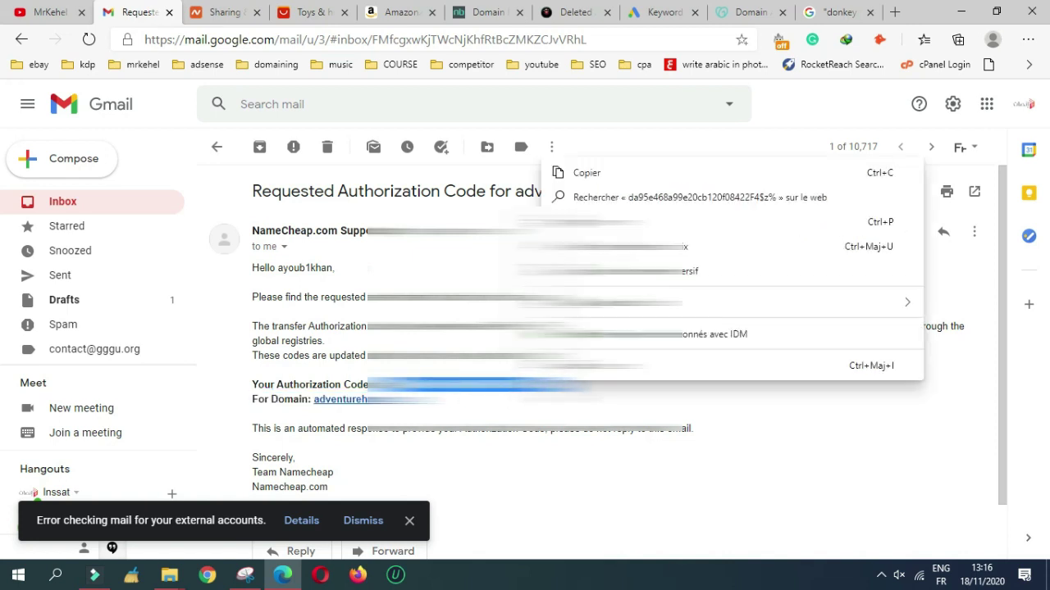
left_click(574, 171)
left_click(762, 8)
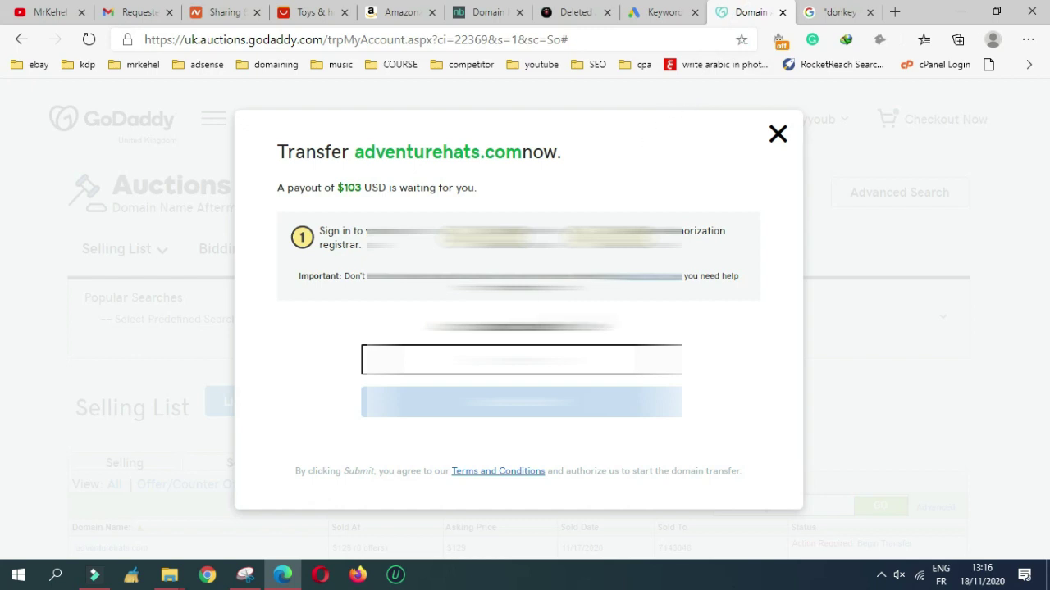
right_click(576, 359)
left_click(640, 344)
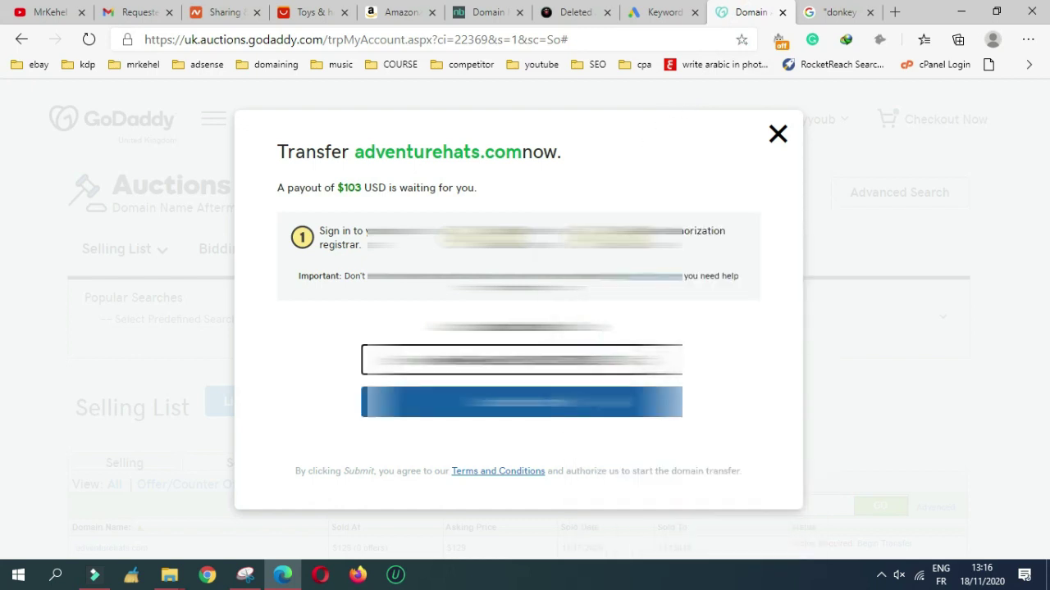
left_click(566, 402)
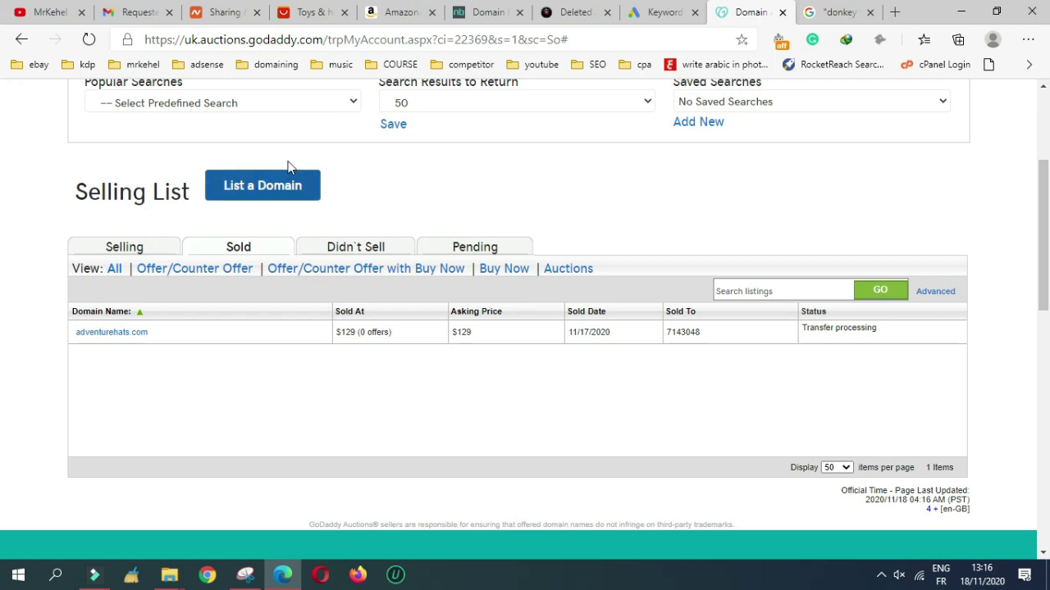
Switch to Gmail, load the new Namecheap message, and reopen the authorization code conversation for adventurehats.com from the inbox
left_click(131, 16)
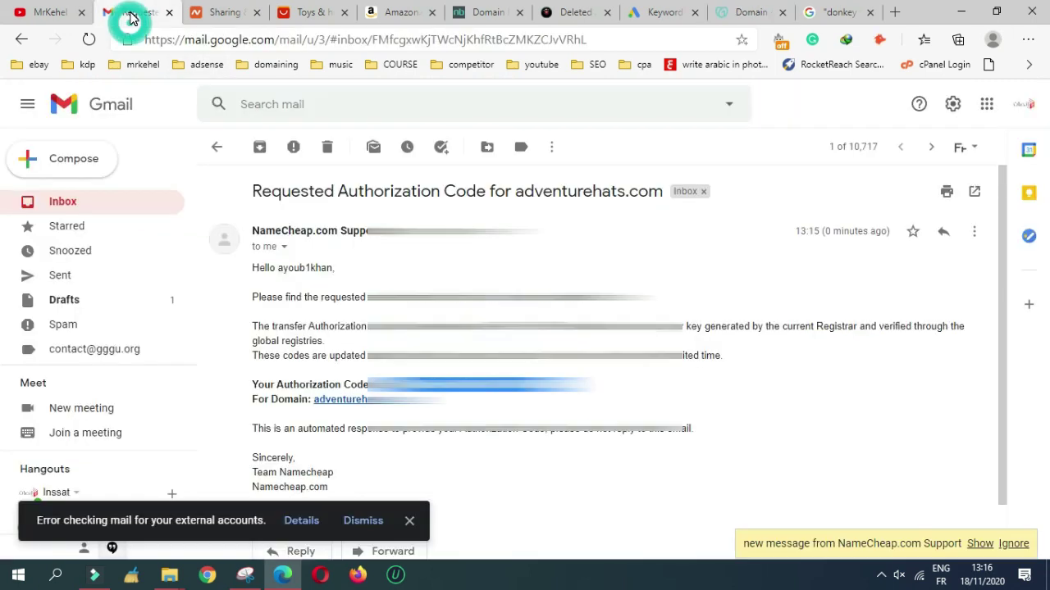
left_click(979, 544)
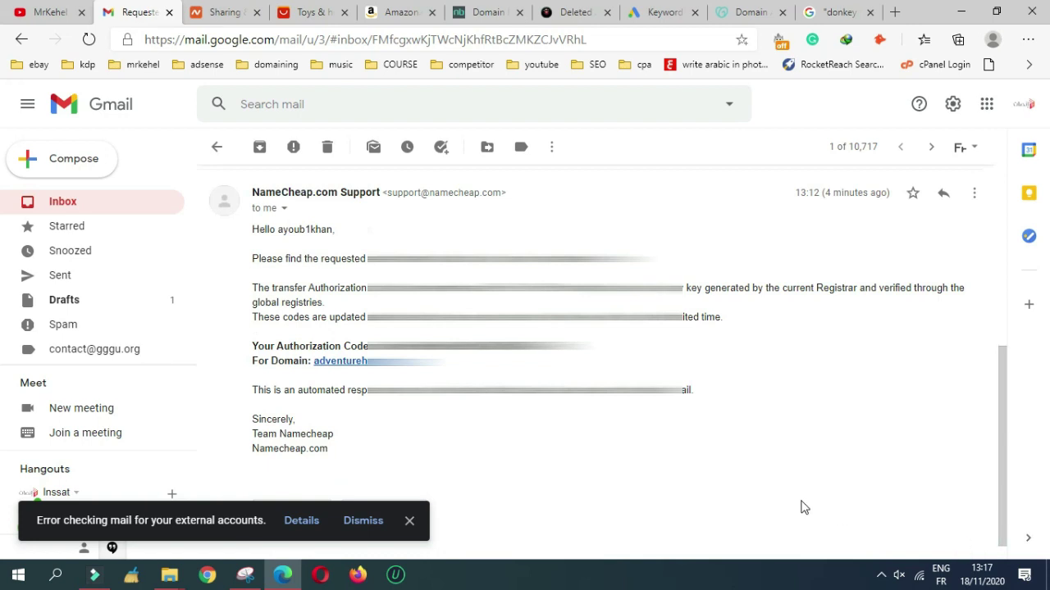
left_click(217, 147)
left_click(286, 164)
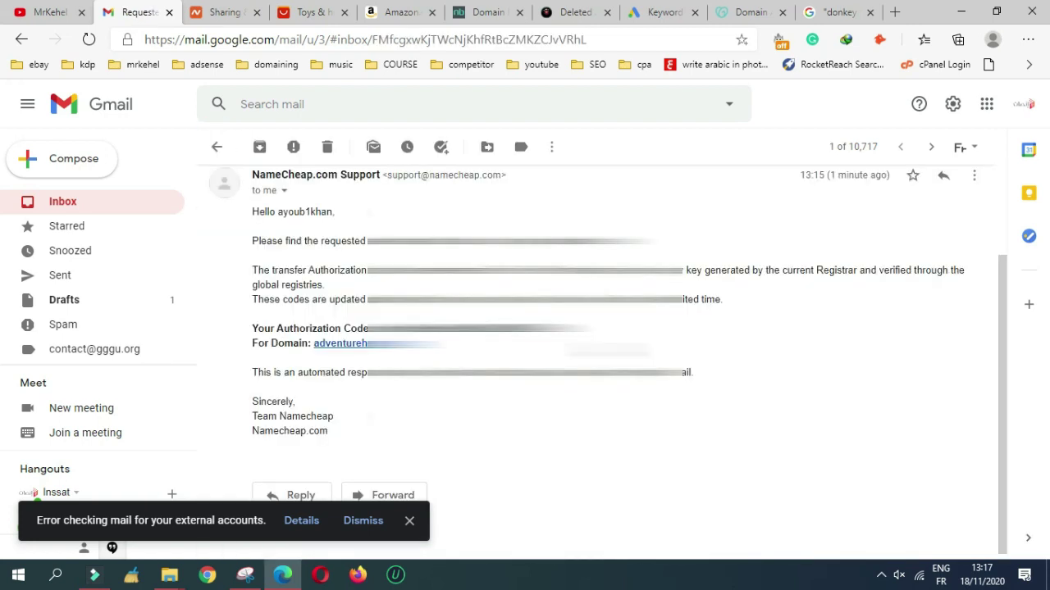
left_click(205, 146)
left_click(427, 223)
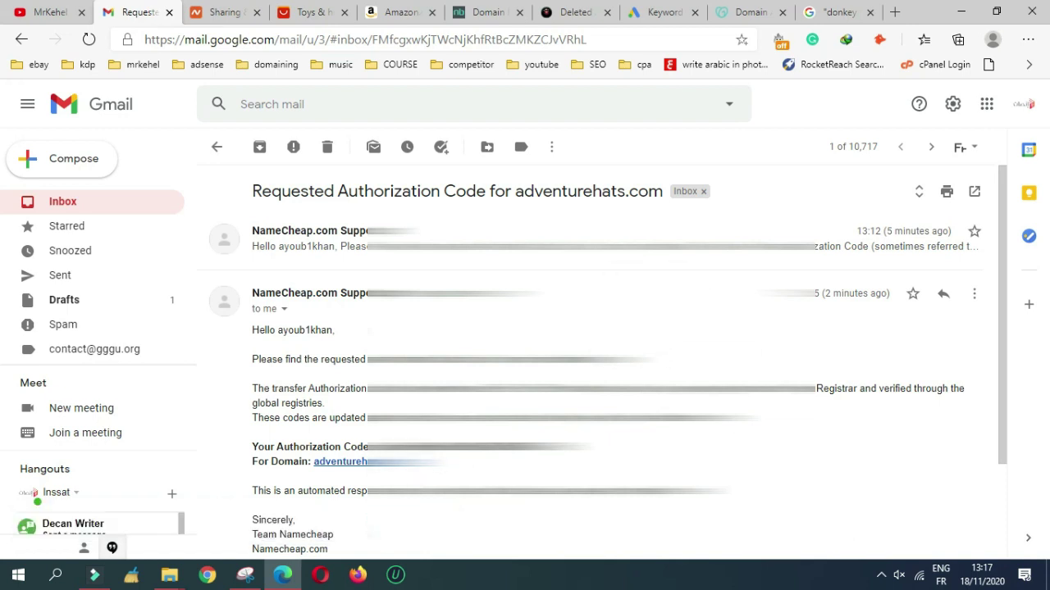
Copy the authorization code from the latest Namecheap email and return to the sold domains list in GoDaddy Auctions
left_click_drag(367, 447, 574, 447)
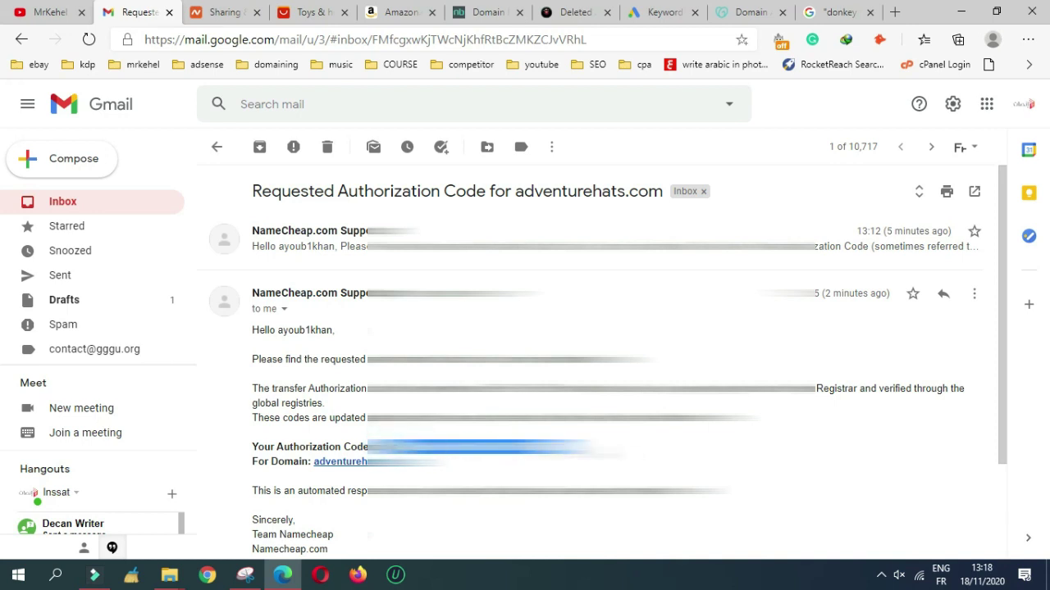
right_click(500, 449)
left_click(574, 240)
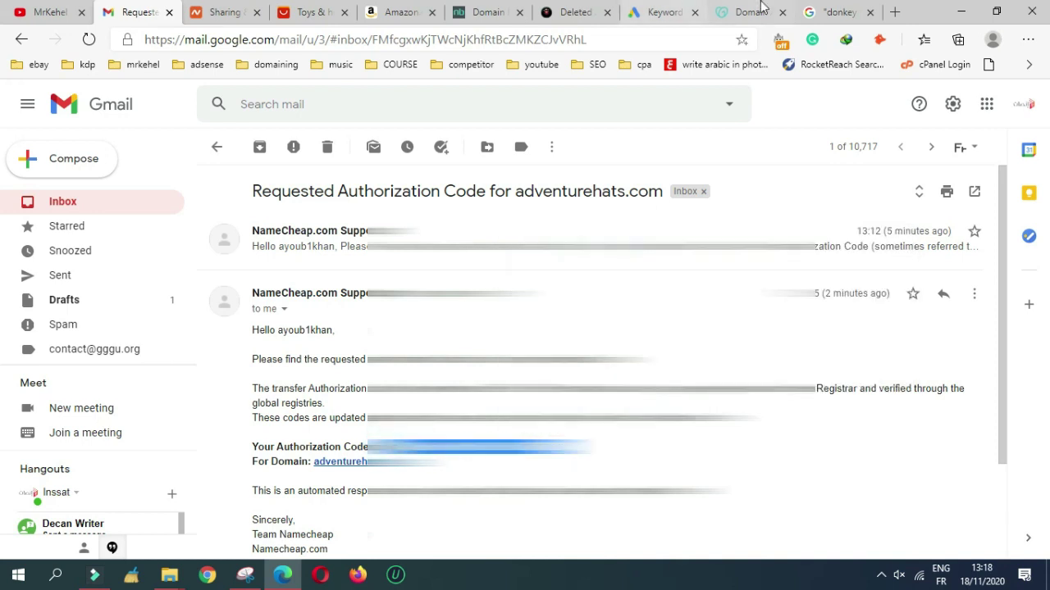
left_click(751, 13)
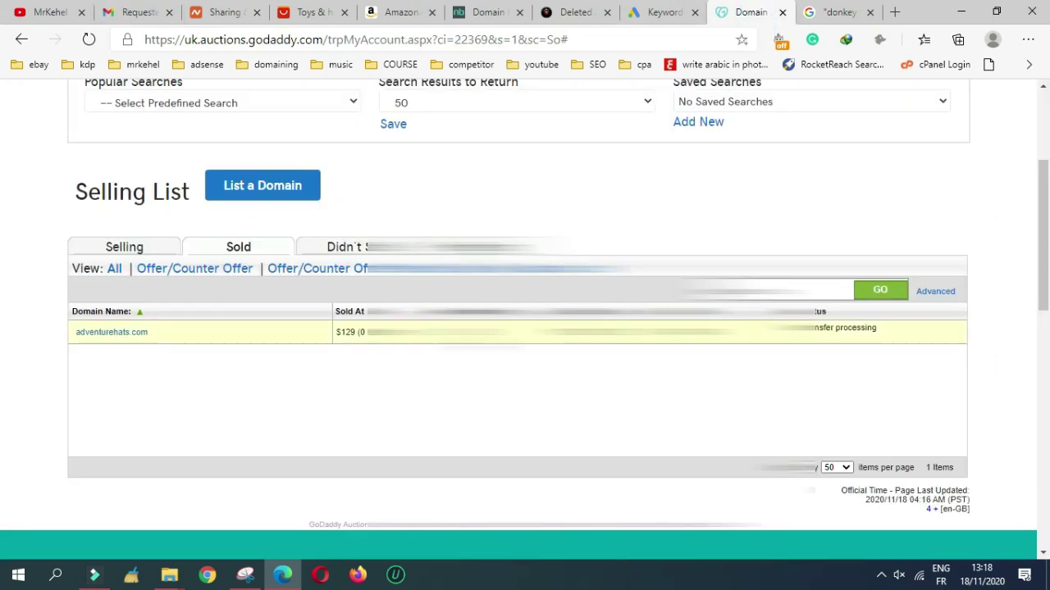